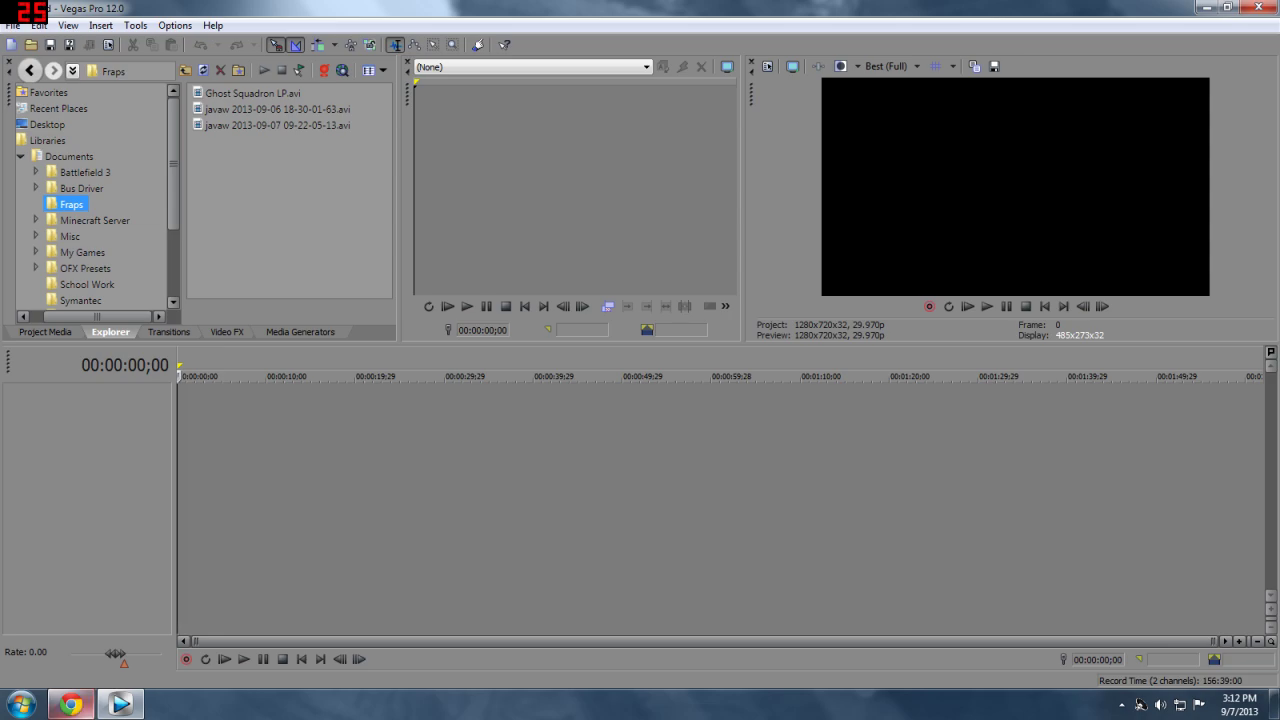
# Switch to Chrome and download x264vfw_29_1834bm_26088.exe from the 29_1834bm_26088 folder of the x264vfw files on SourceForge
pyautogui.click(70, 704)
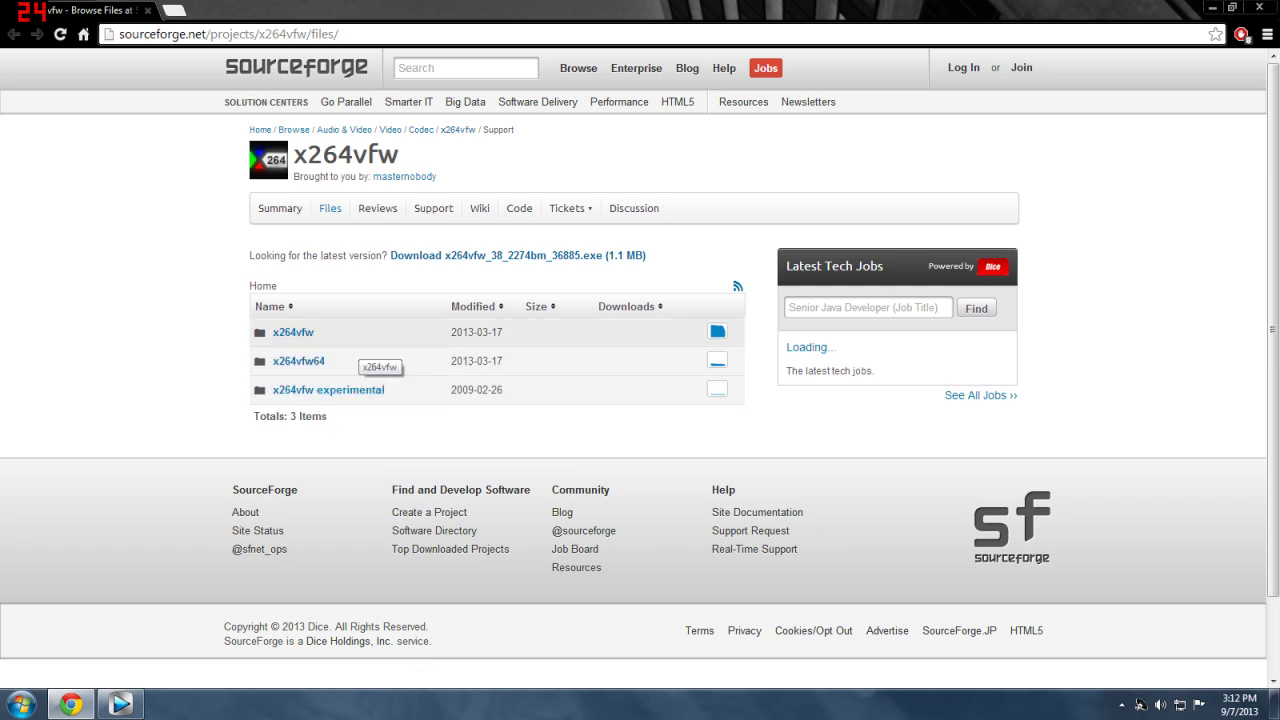
pyautogui.click(293, 332)
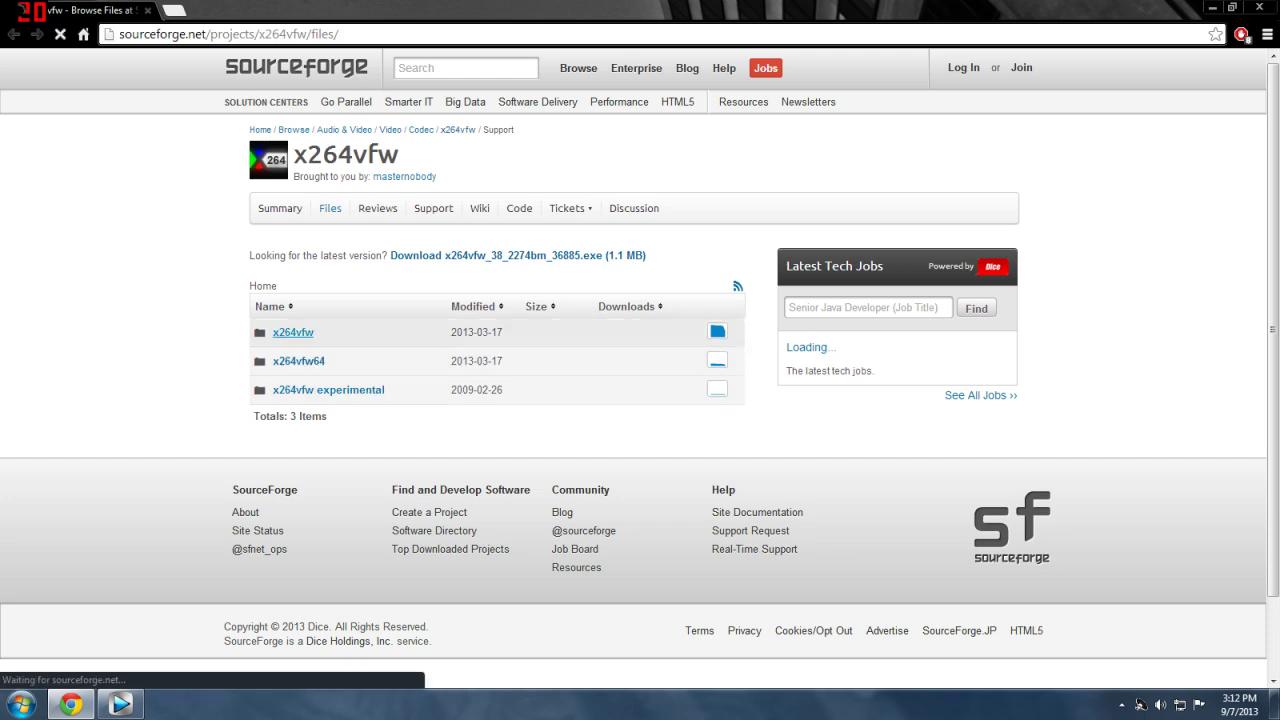
pyautogui.scroll(-5, 597, 402)
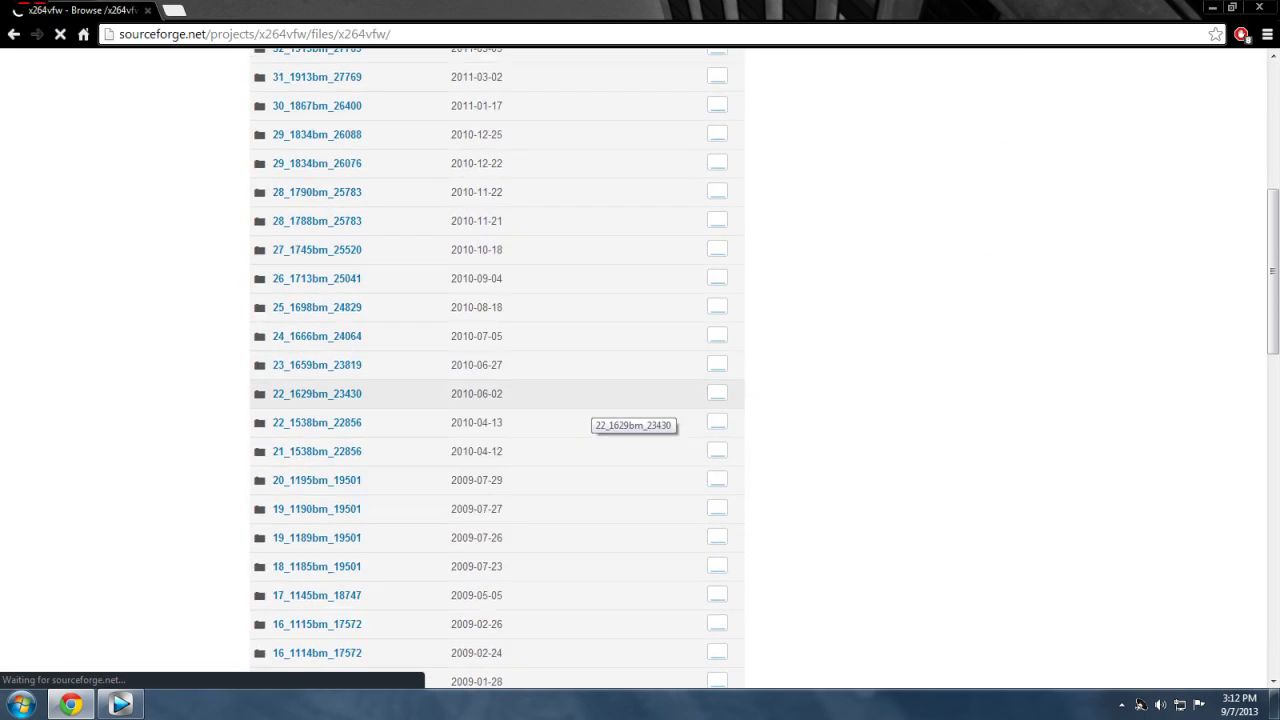
pyautogui.scroll(-1, 597, 402)
pyautogui.scroll(5, 597, 402)
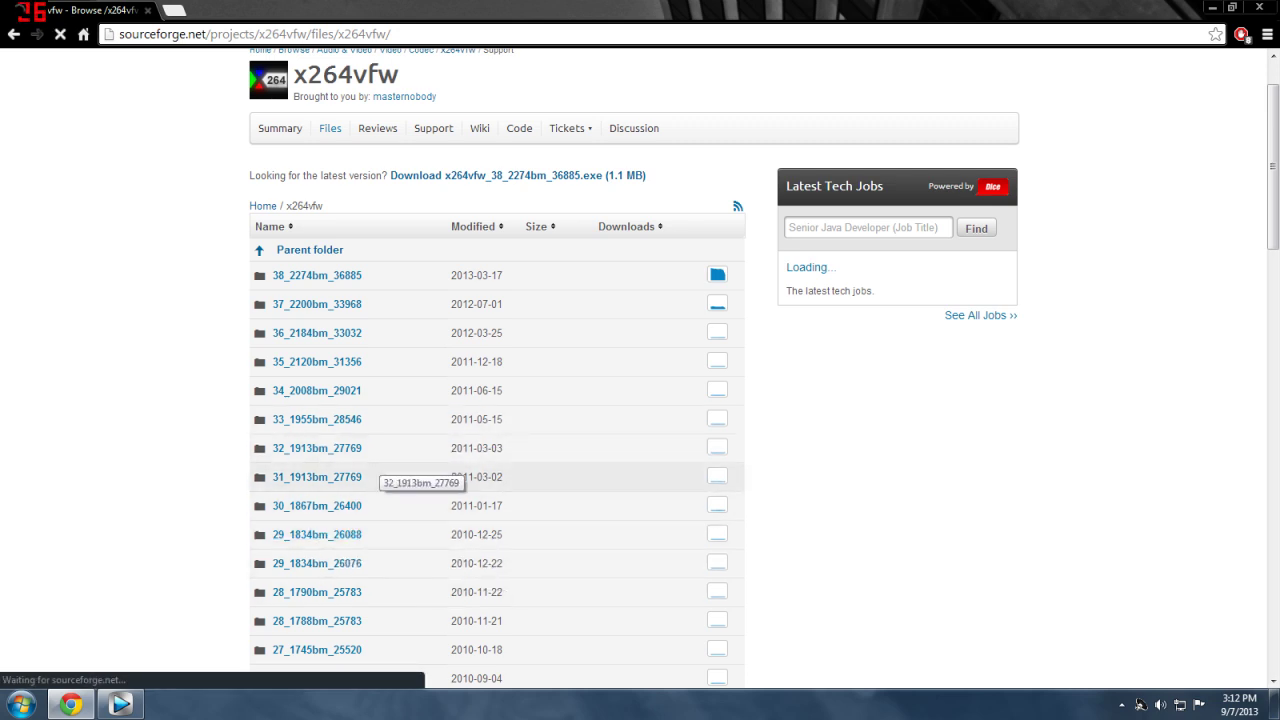
pyautogui.click(317, 534)
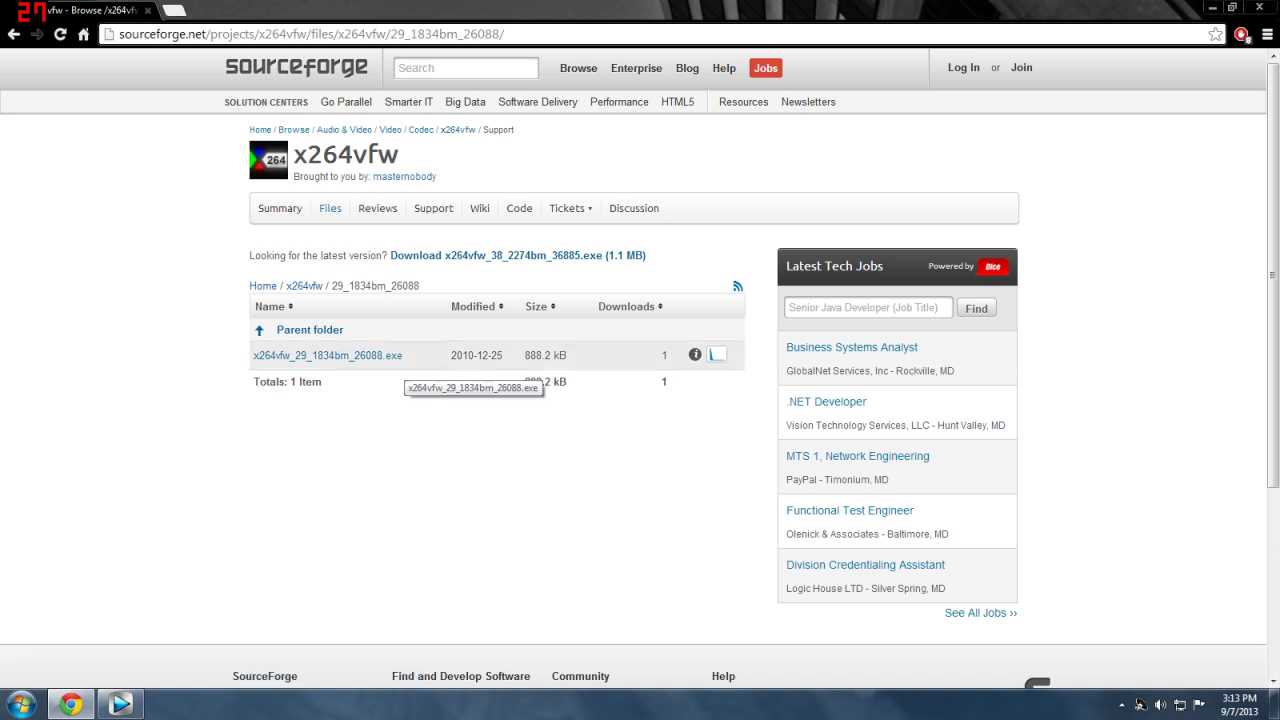
pyautogui.click(372, 356)
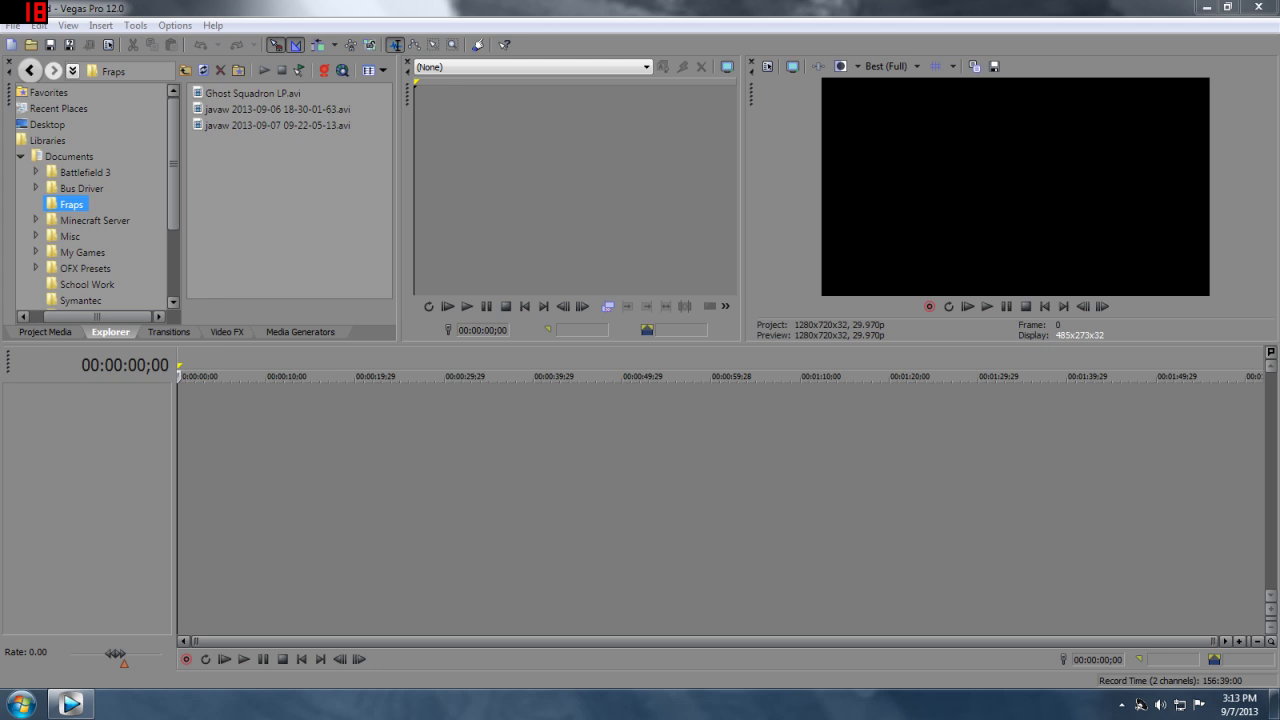
pyautogui.click(277, 125)
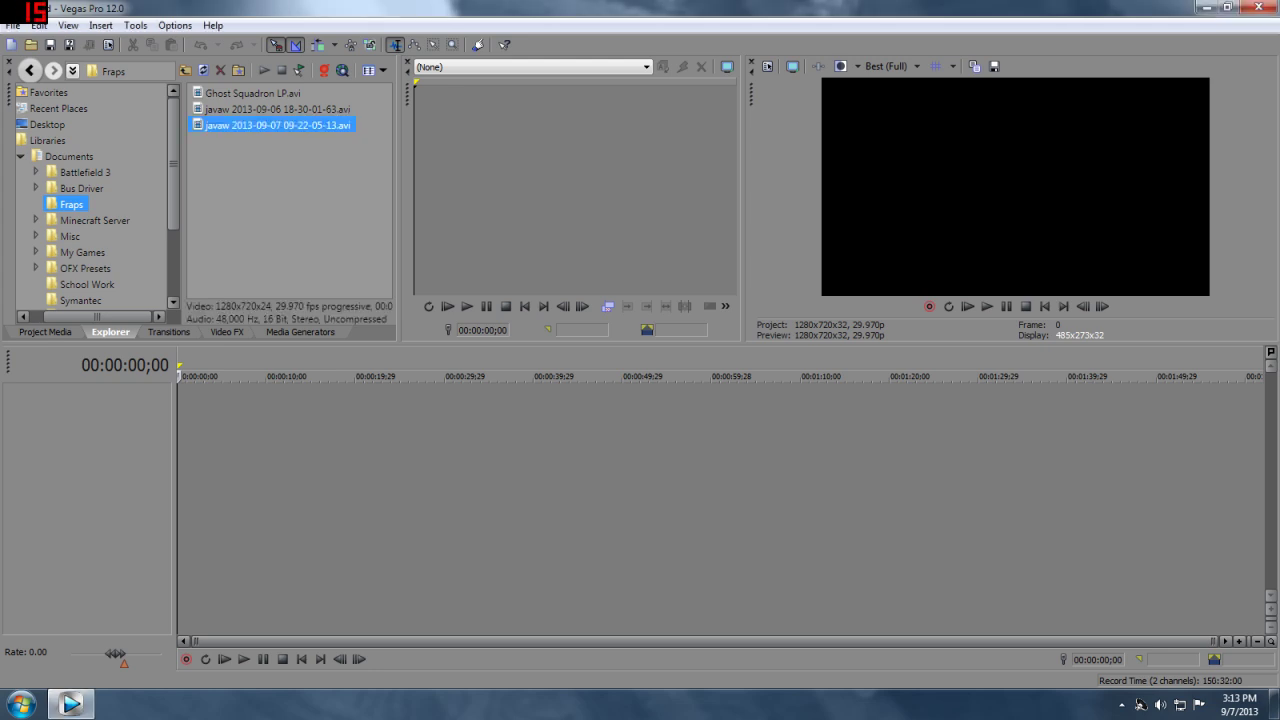
pyautogui.doubleClick(277, 125)
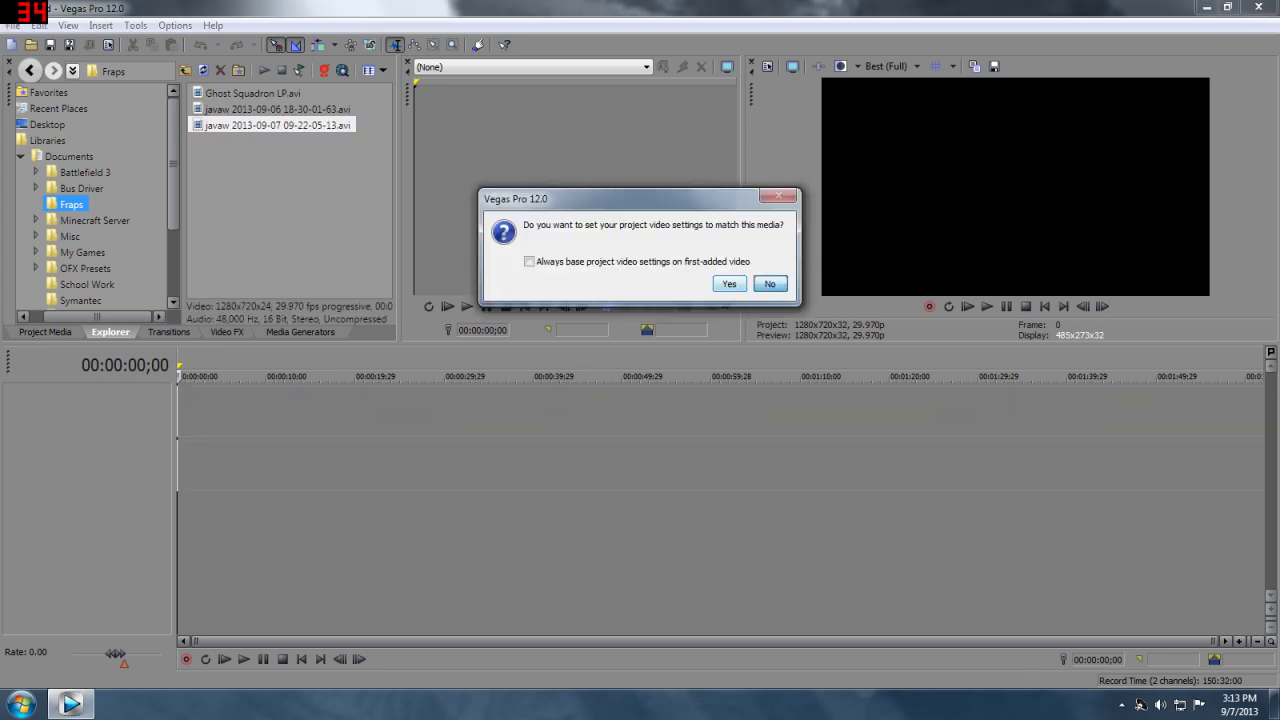
pyautogui.click(770, 283)
pyautogui.moveTo(179, 410); pyautogui.dragTo(214, 410)
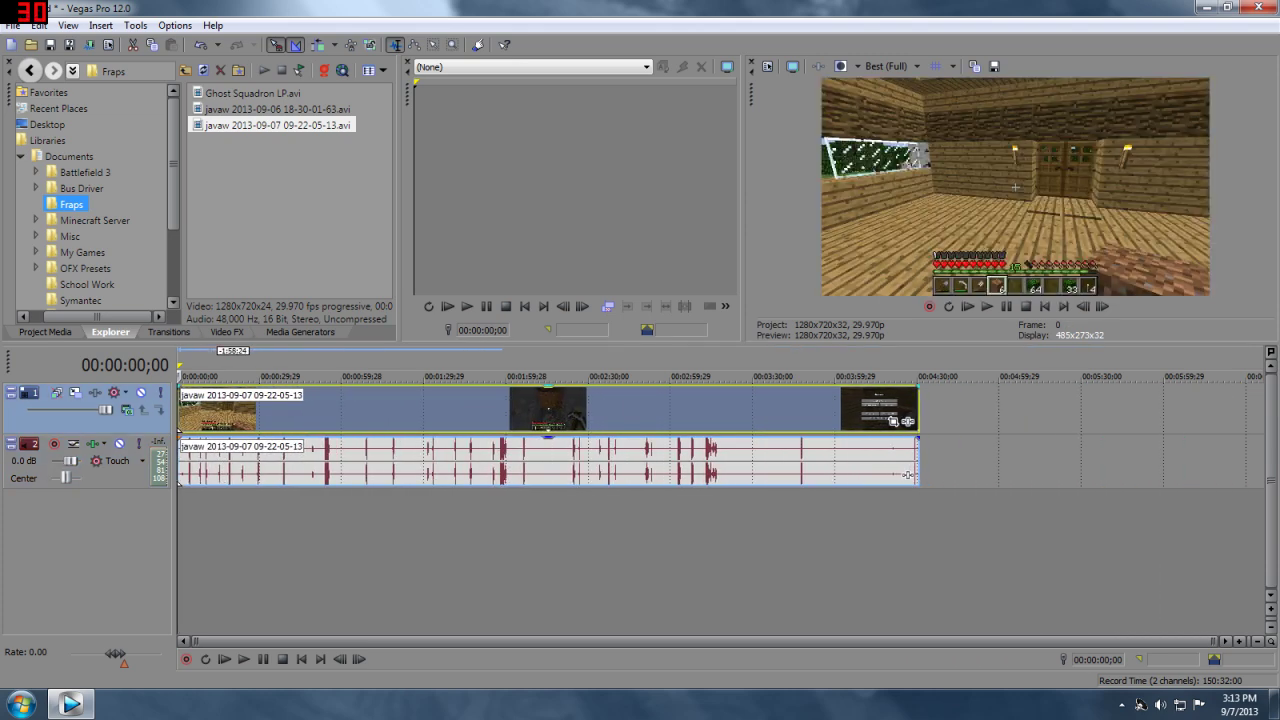
pyautogui.moveTo(907, 474); pyautogui.dragTo(254, 476)
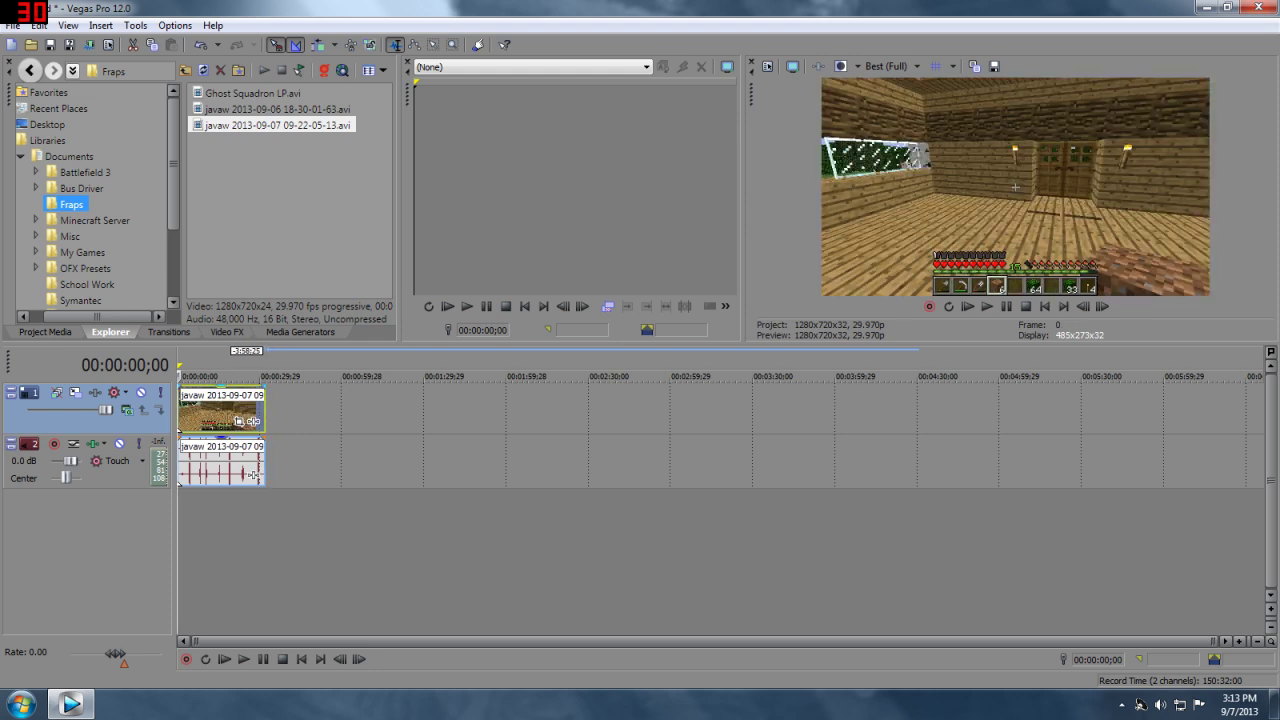
# Turn off Maintain aspect ratio and choose Disable resample in the video event's properties
pyautogui.rightClick(221, 470)
pyautogui.click(265, 677)
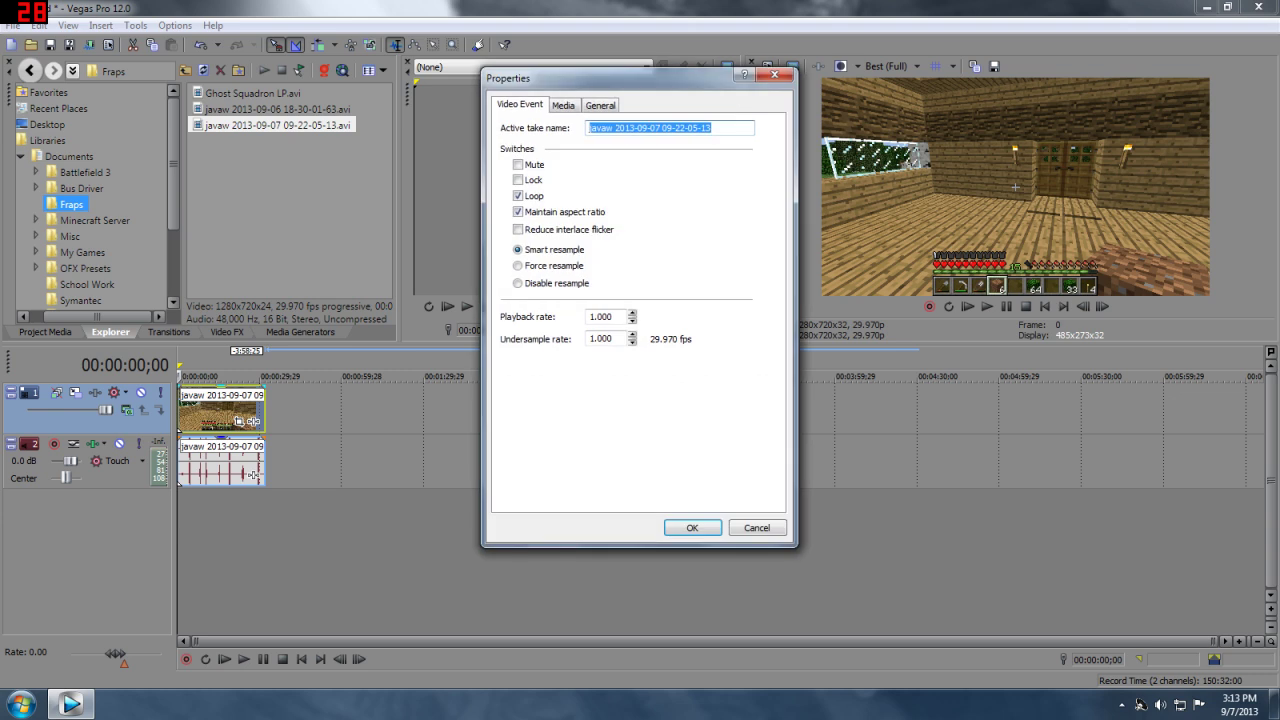
pyautogui.click(518, 283)
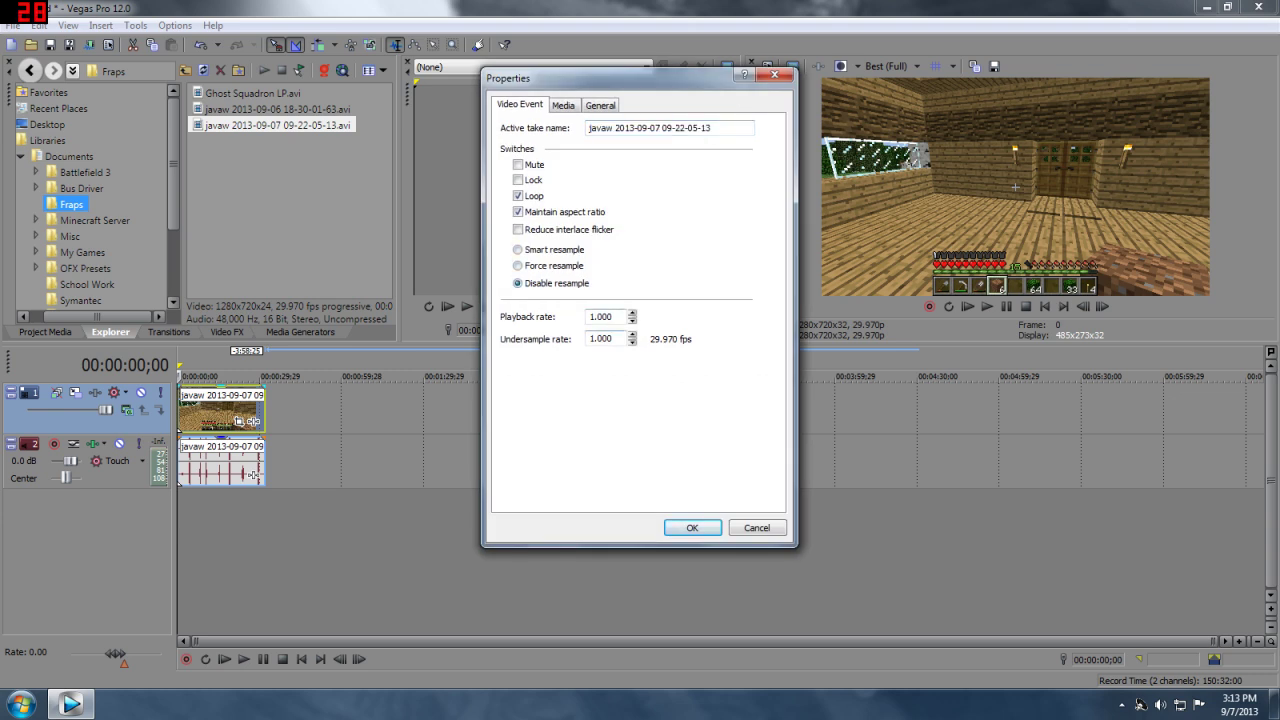
pyautogui.press('Return')
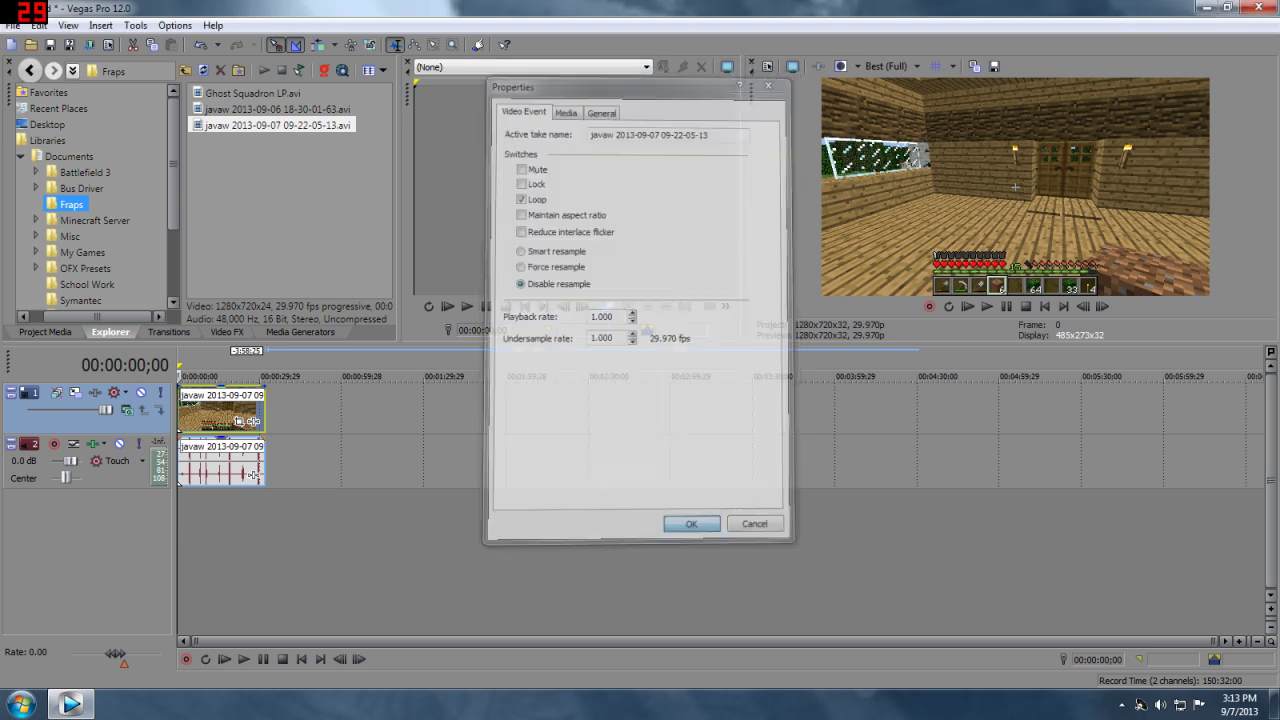
# Review the video event's aspect ratio and resample switches in its properties, and close them without changes
pyautogui.rightClick(212, 408)
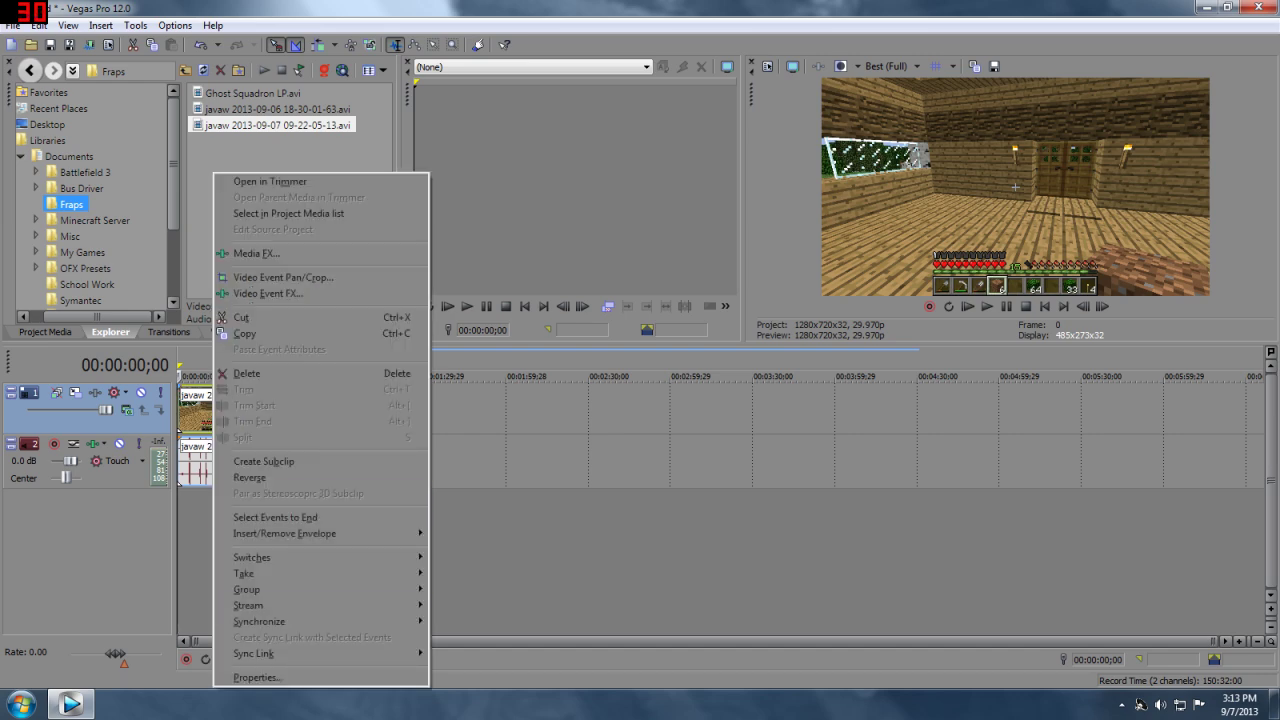
pyautogui.click(257, 677)
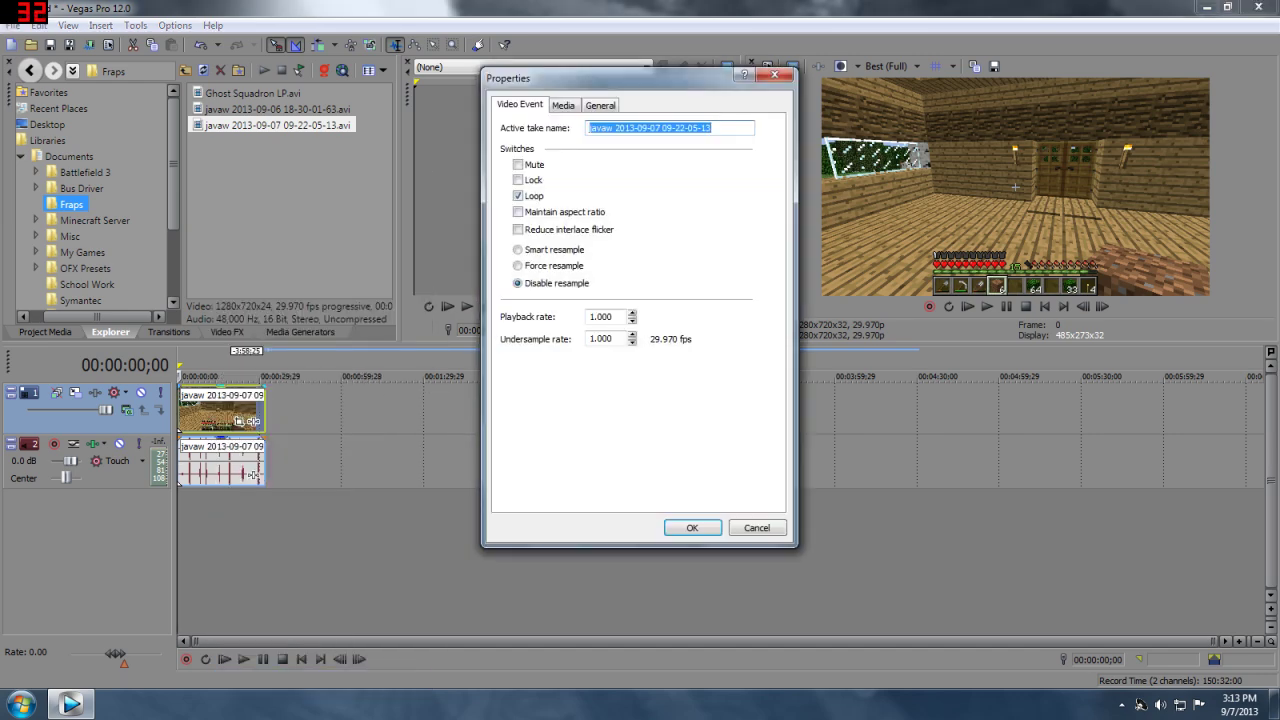
pyautogui.moveTo(617, 77); pyautogui.dragTo(610, 107)
pyautogui.click(510, 312)
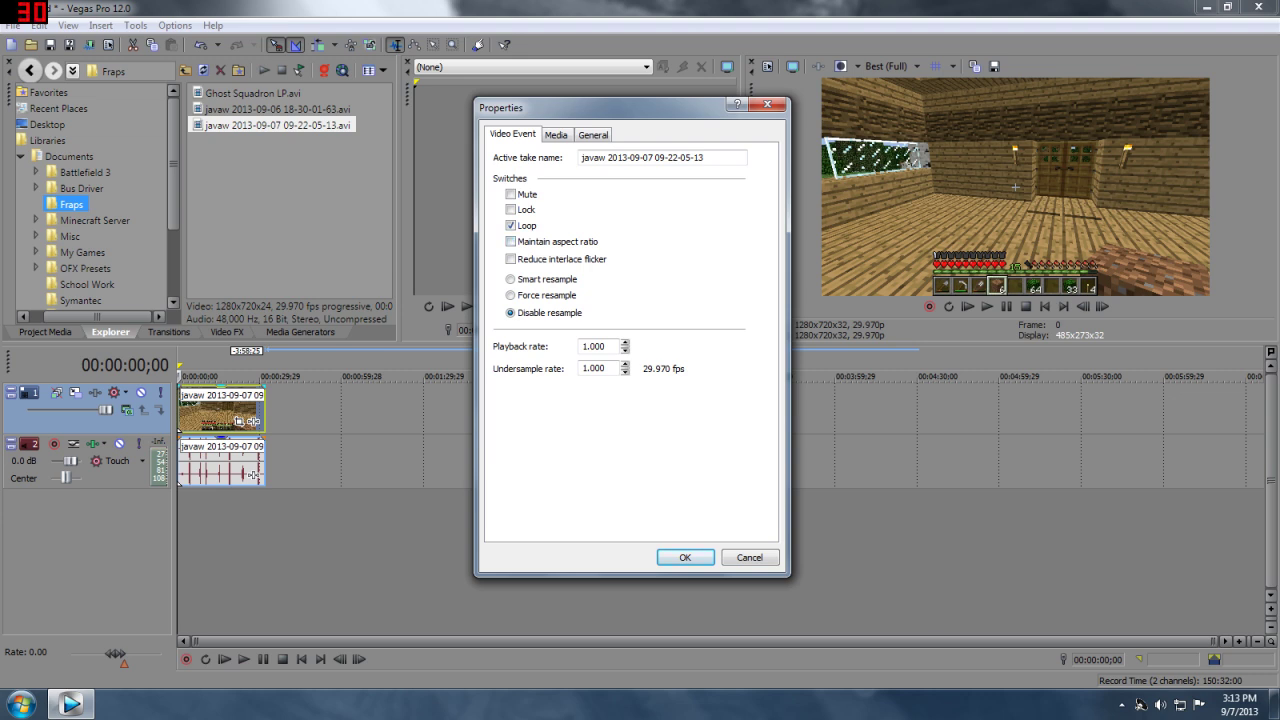
pyautogui.click(767, 104)
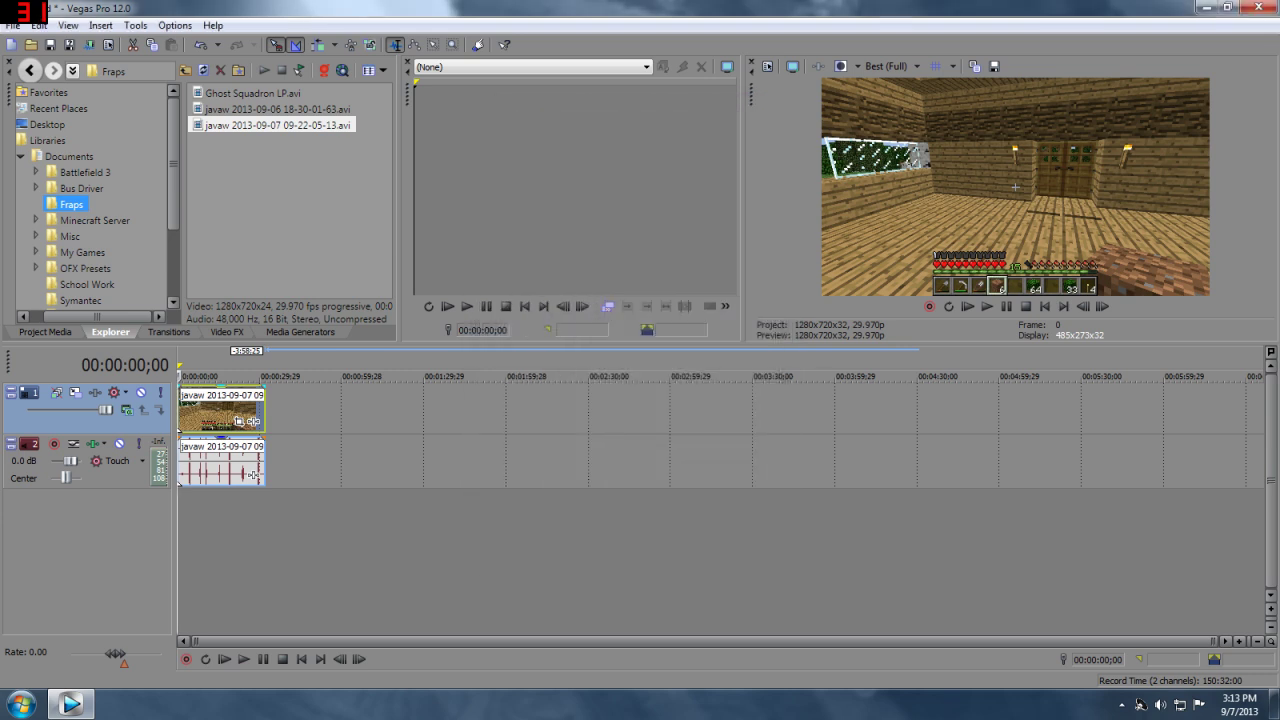
# Open the Render As dialog and list all output formats instead of favorites only
pyautogui.click(12, 25)
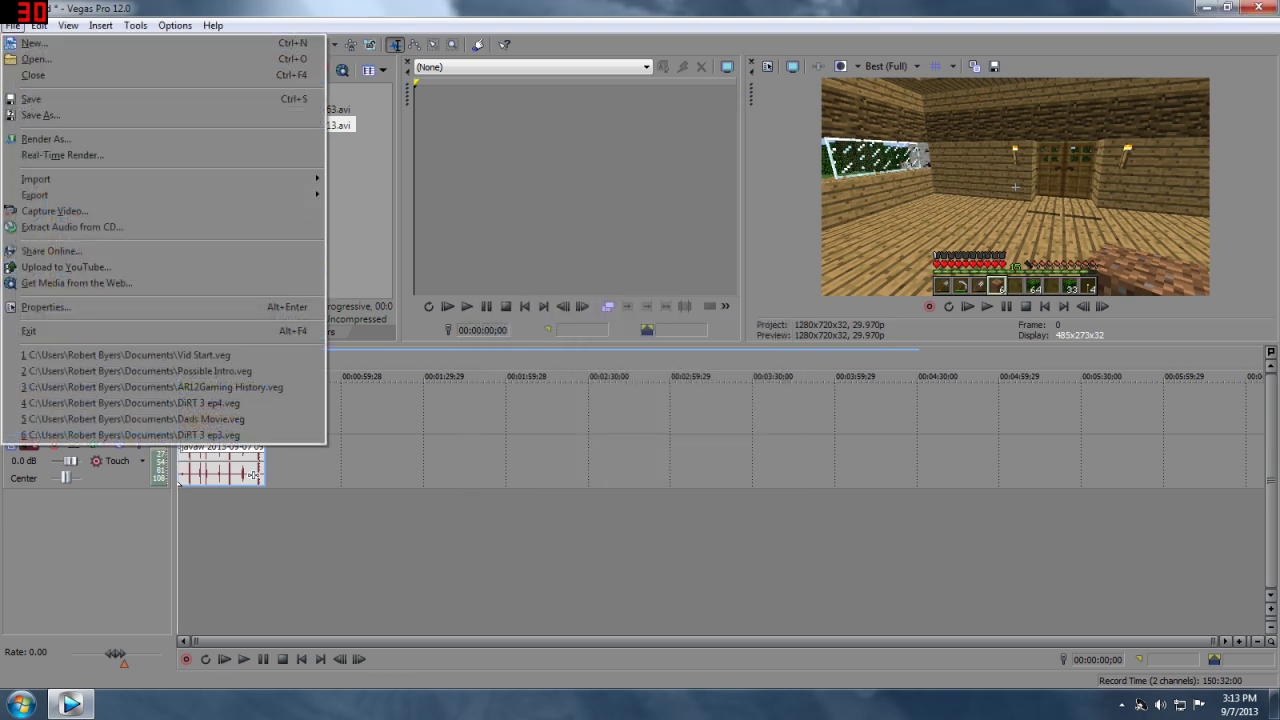
pyautogui.click(12, 25)
pyautogui.click(12, 25)
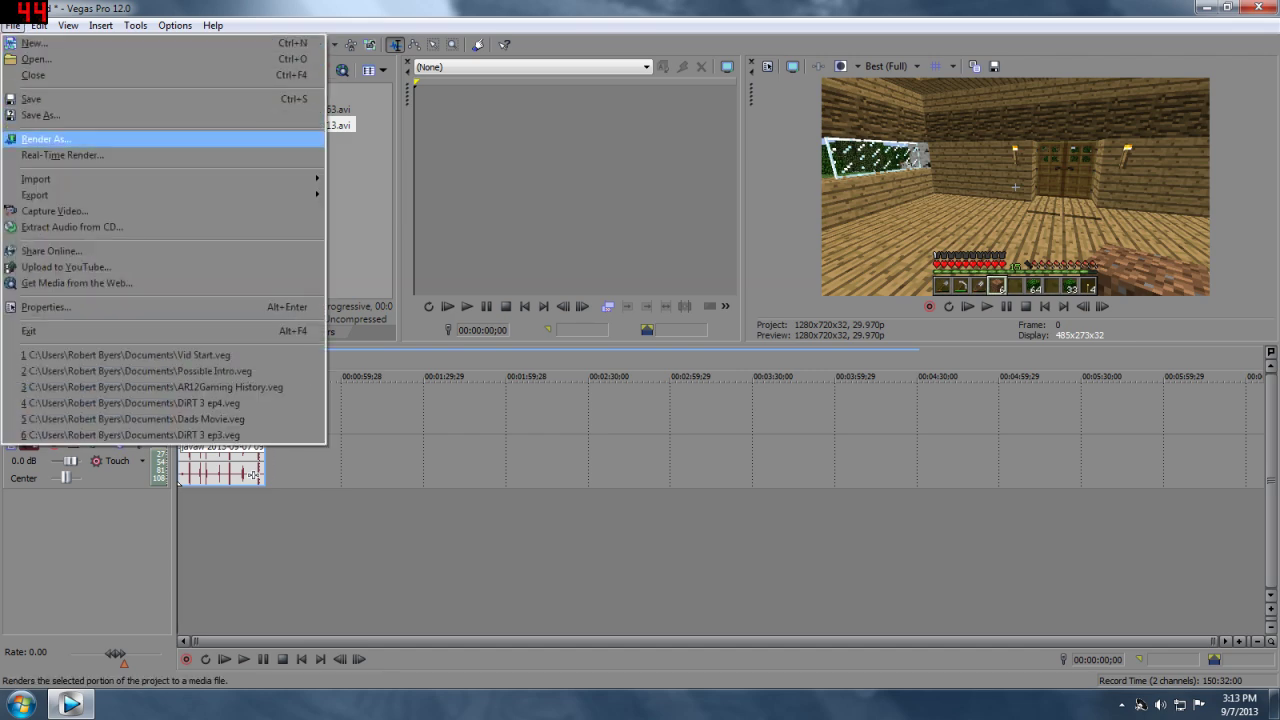
pyautogui.click(45, 139)
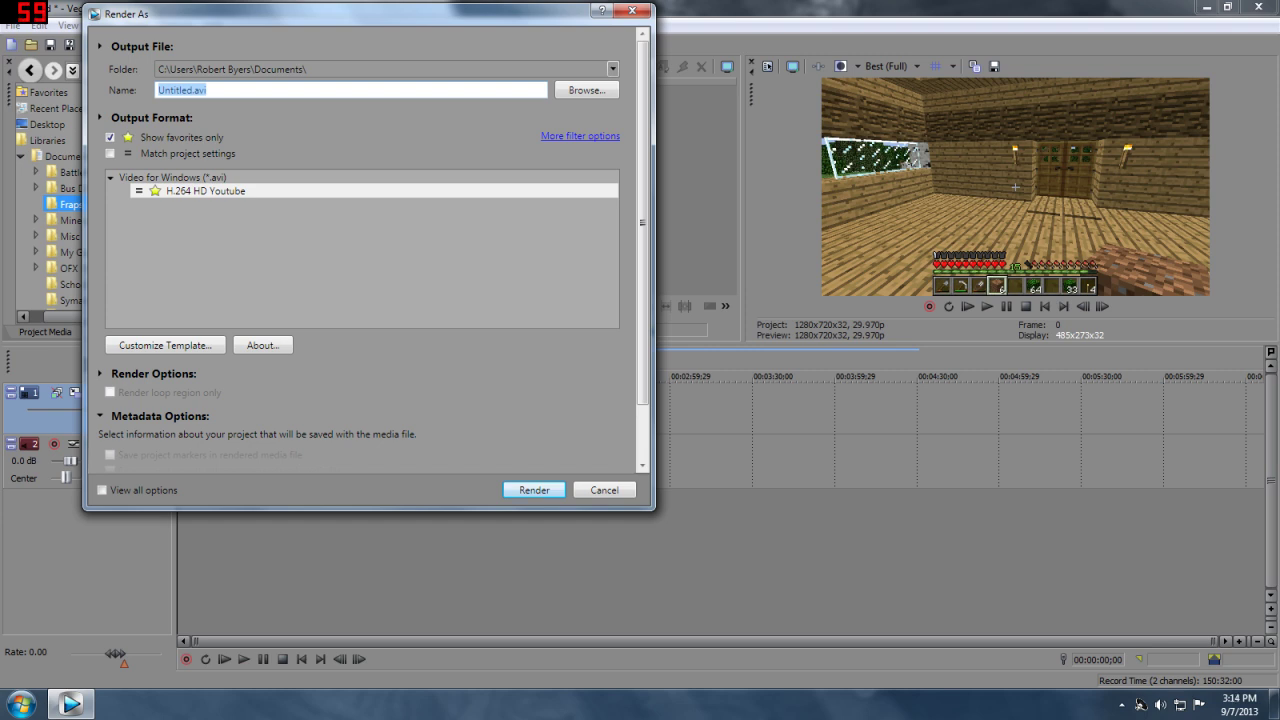
pyautogui.click(110, 137)
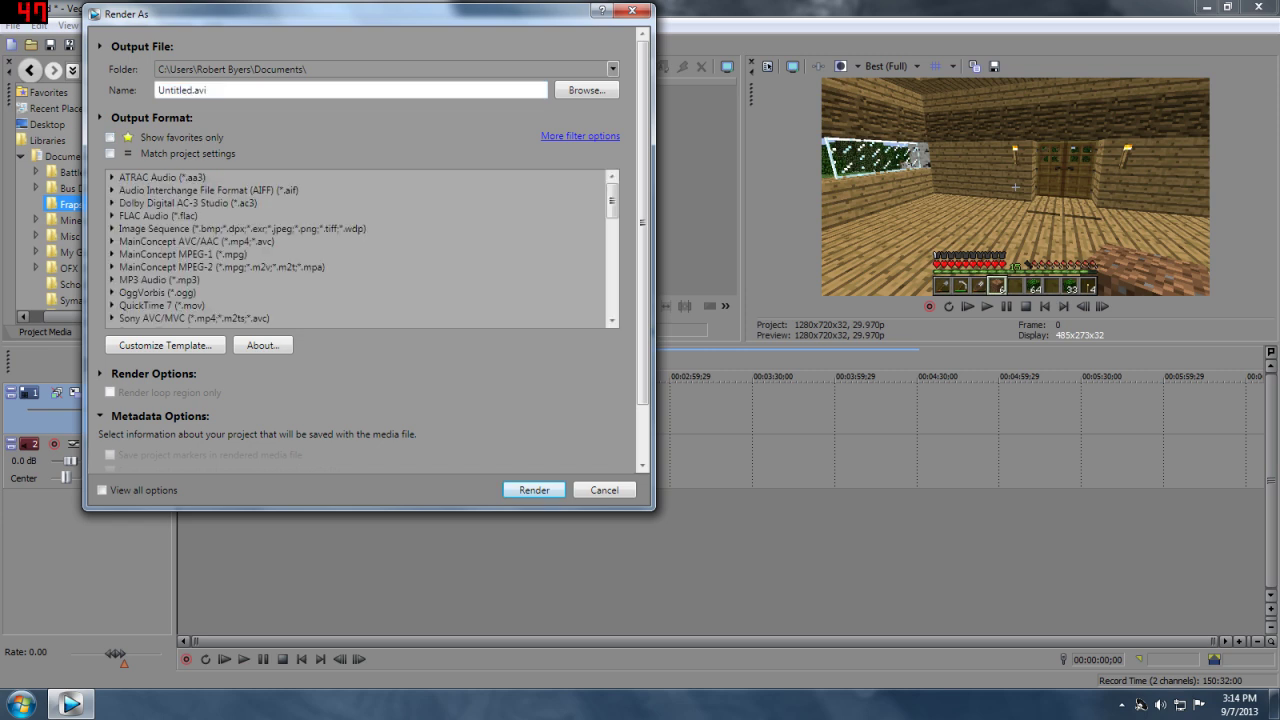
# Expand the Video for Windows (*.avi) format and select its HD 720-50p YUV template
pyautogui.moveTo(611, 200); pyautogui.dragTo(611, 296)
pyautogui.scroll(5, 362, 248)
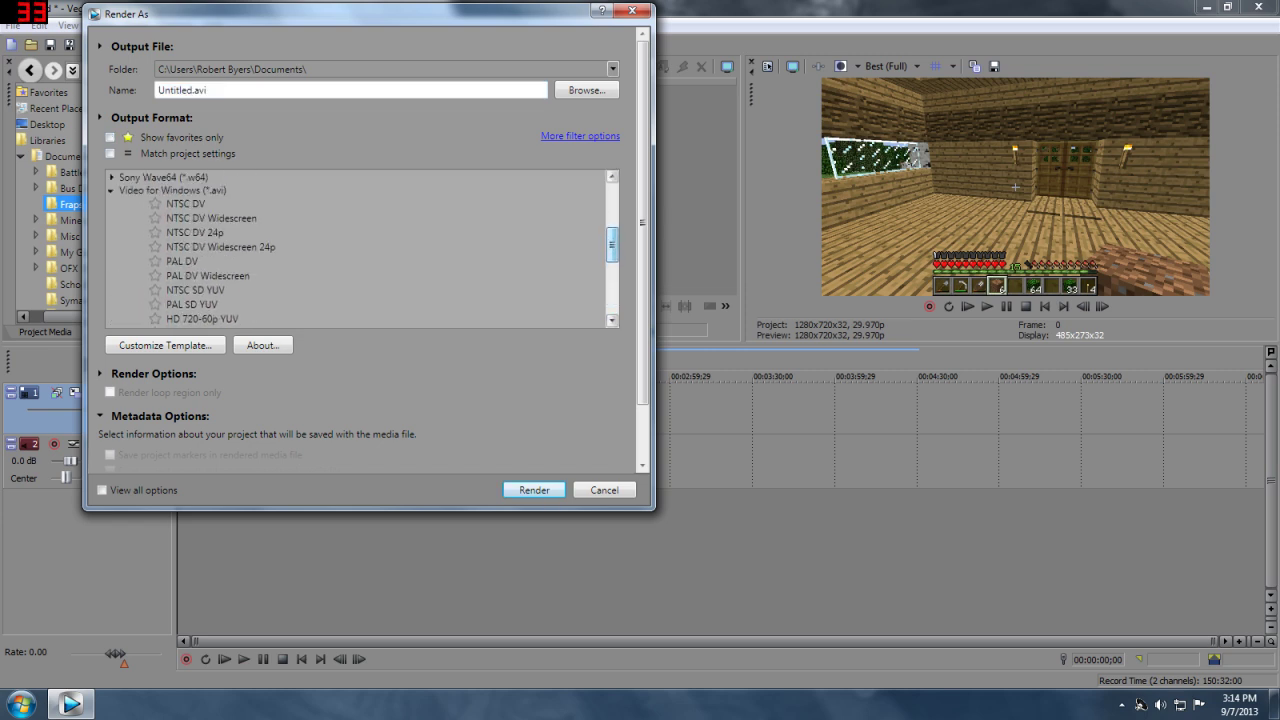
pyautogui.click(110, 249)
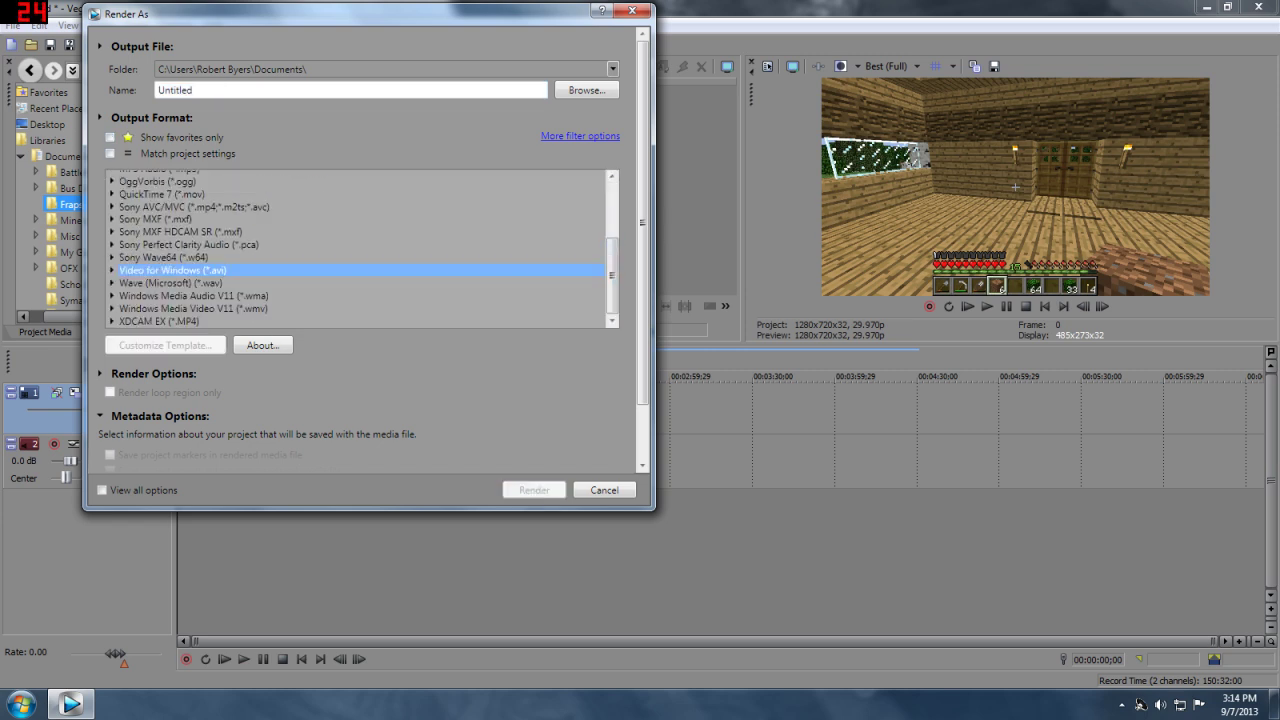
pyautogui.moveTo(612, 275)
pyautogui.mouseDown()
pyautogui.moveTo(612, 235)
pyautogui.moveTo(612, 276)
pyautogui.mouseUp()
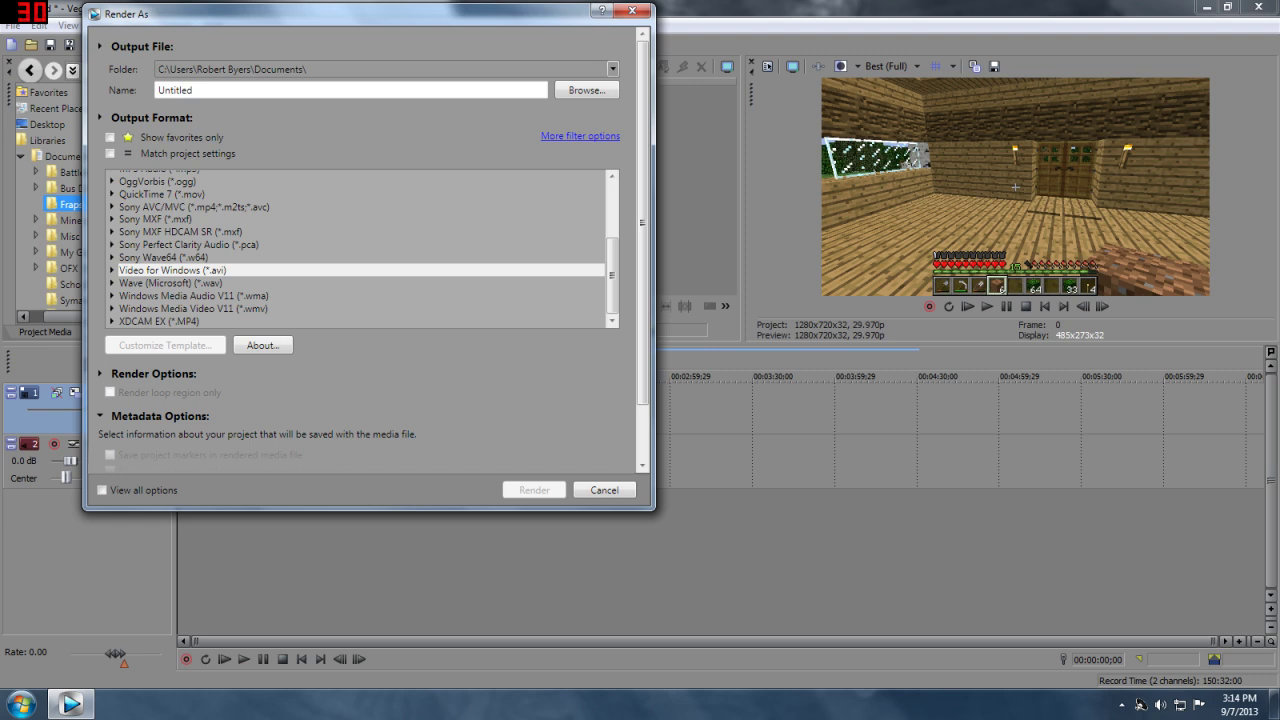
pyautogui.click(111, 270)
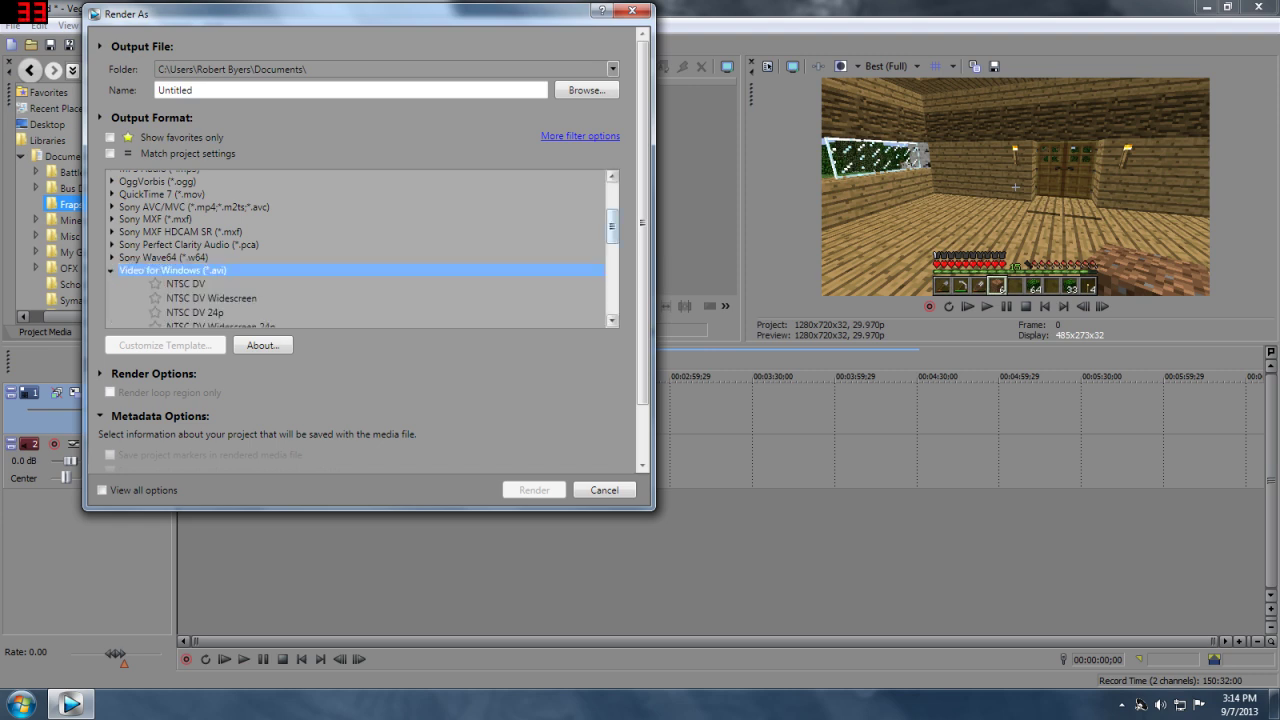
pyautogui.scroll(-4, 360, 248)
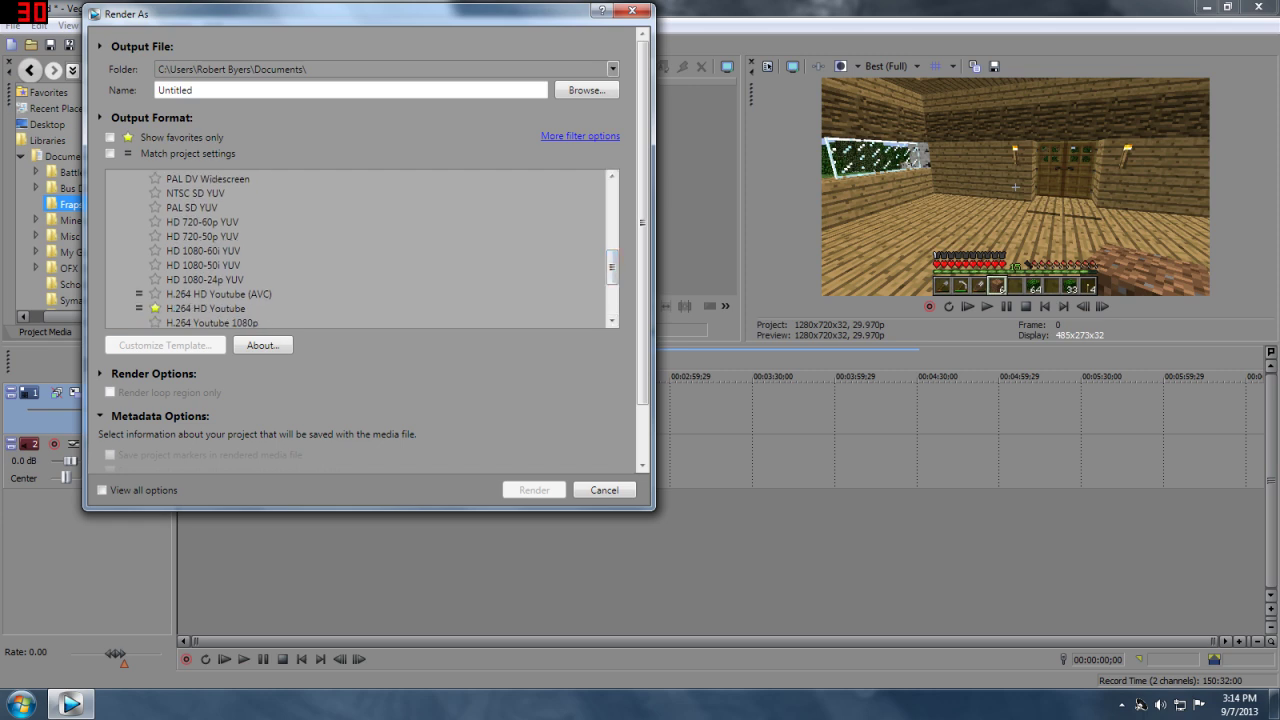
pyautogui.click(202, 236)
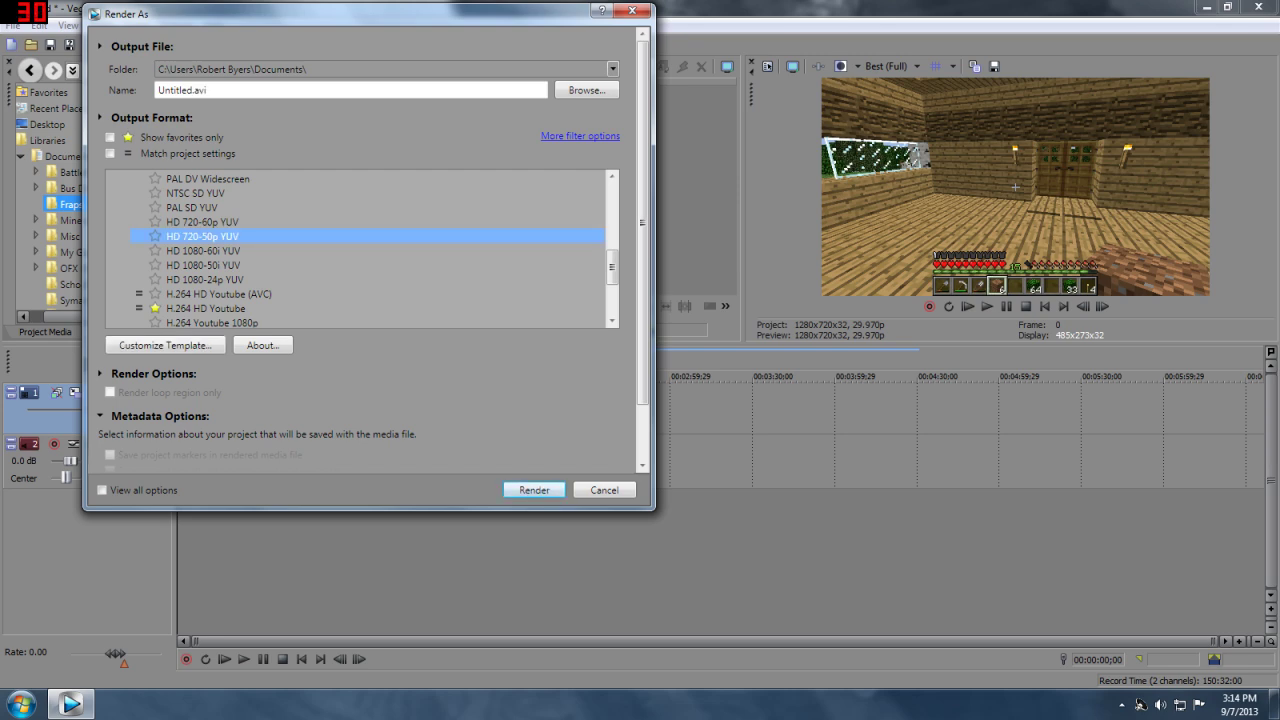
# Customize the selected template with frame size HDV 720 (1,280x720) and frame rate 29.970 (NTSC)
pyautogui.click(163, 345)
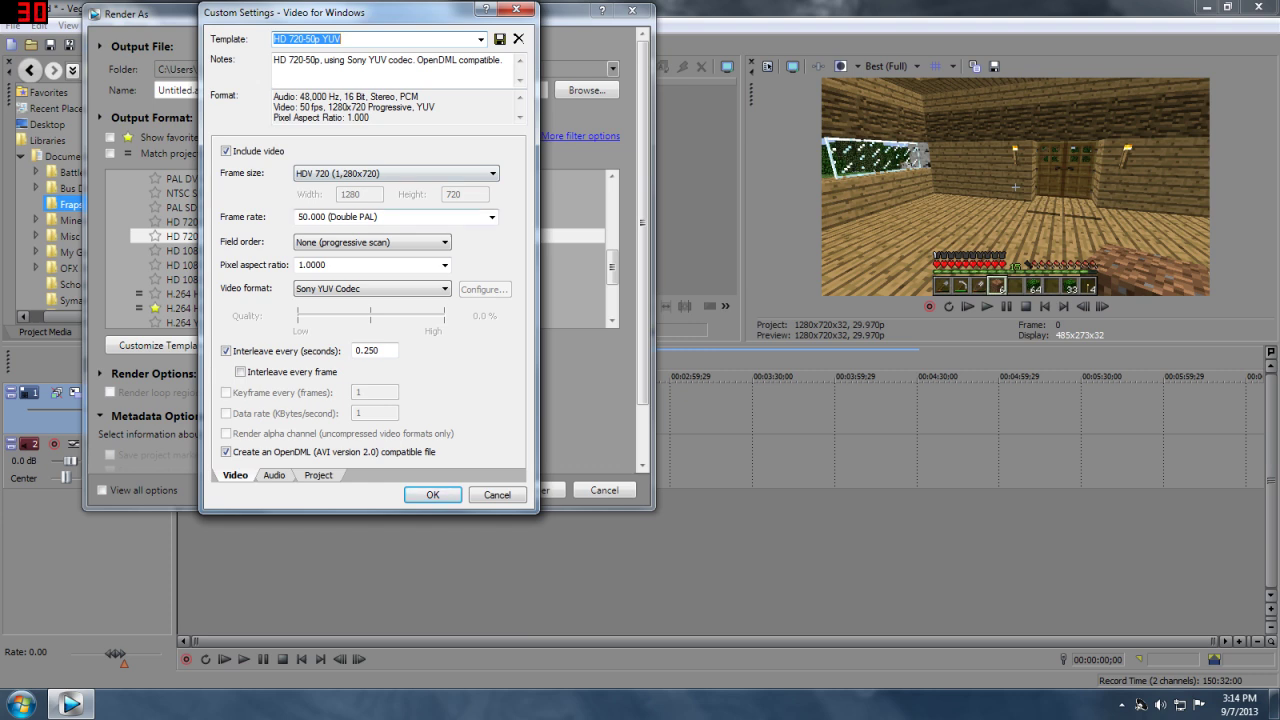
pyautogui.click(395, 173)
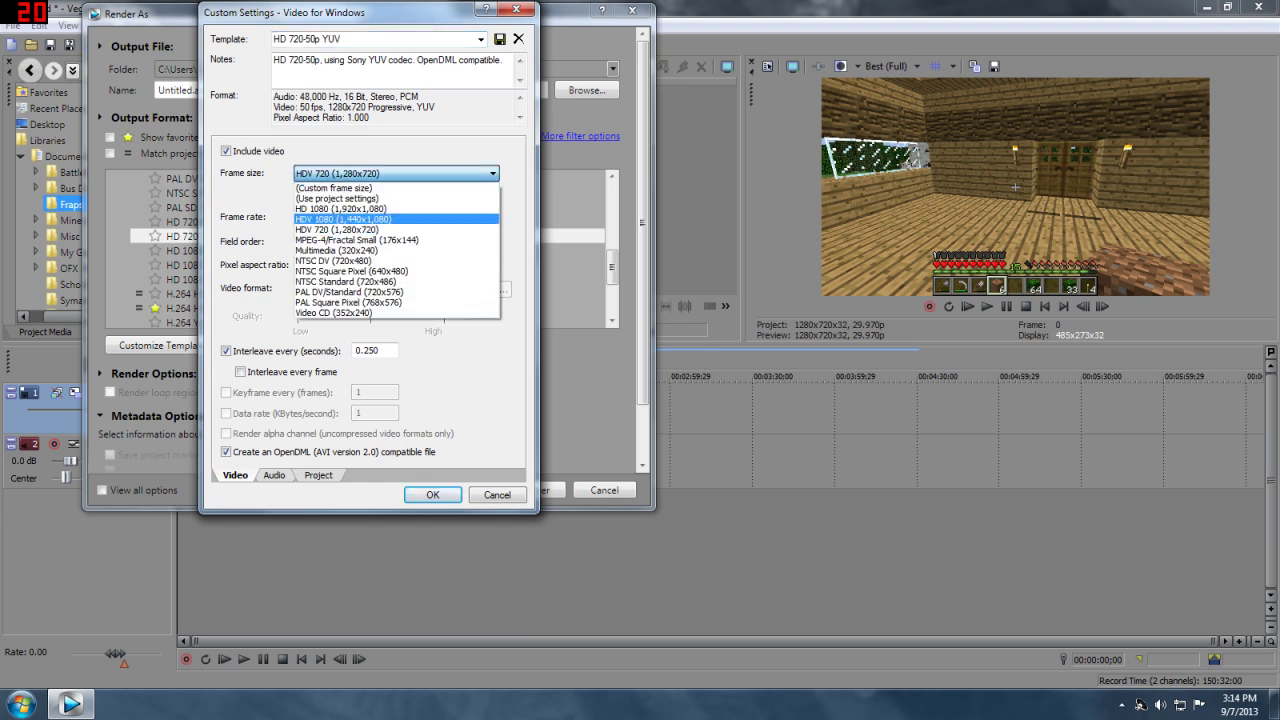
pyautogui.click(395, 229)
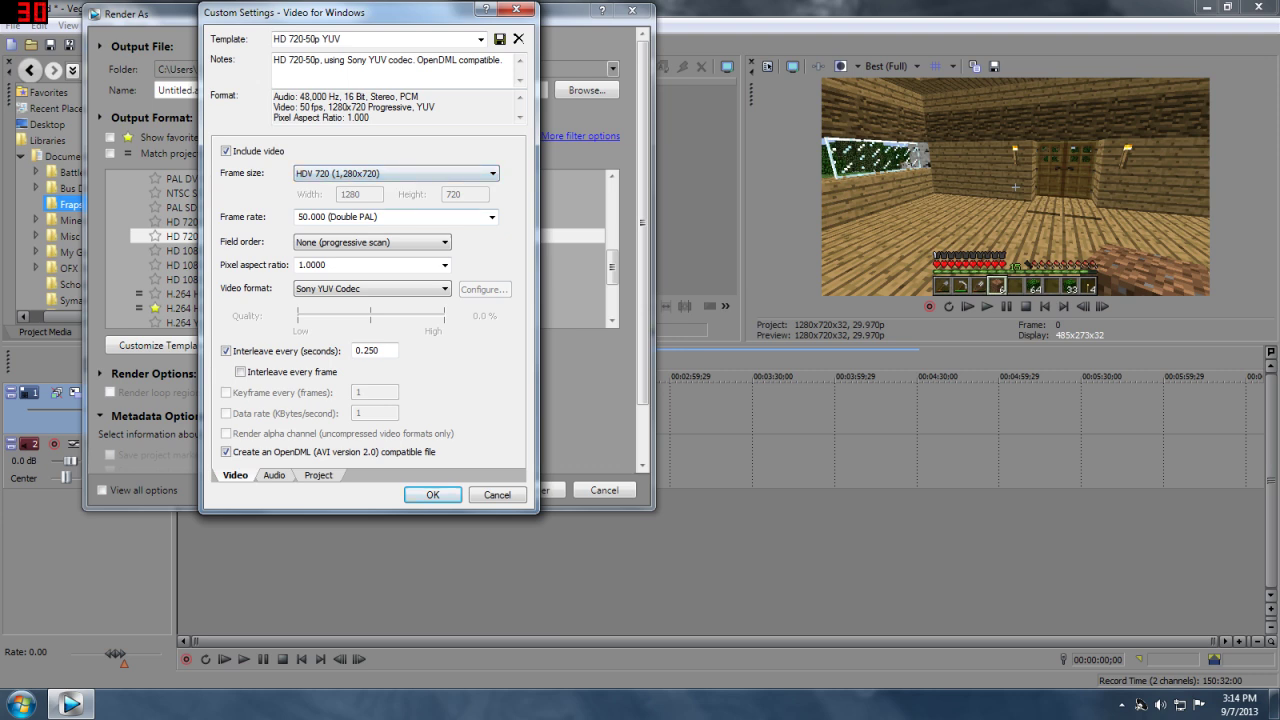
pyautogui.click(492, 217)
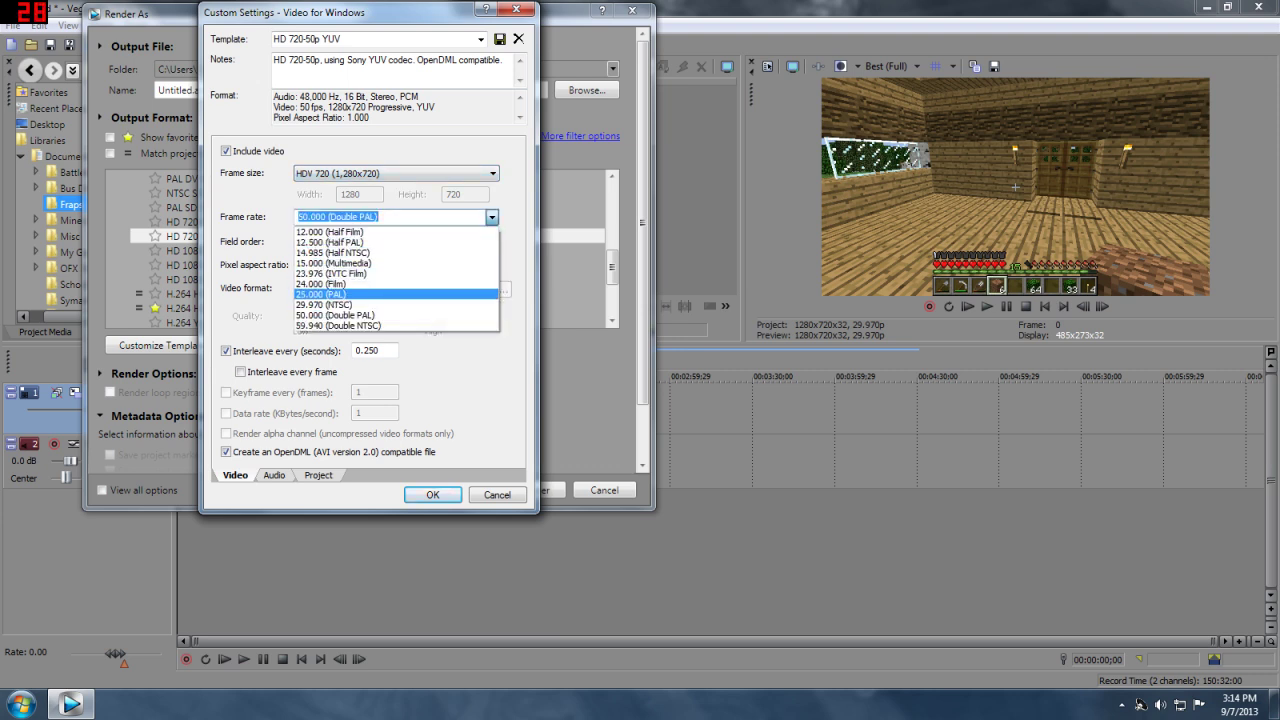
pyautogui.click(395, 304)
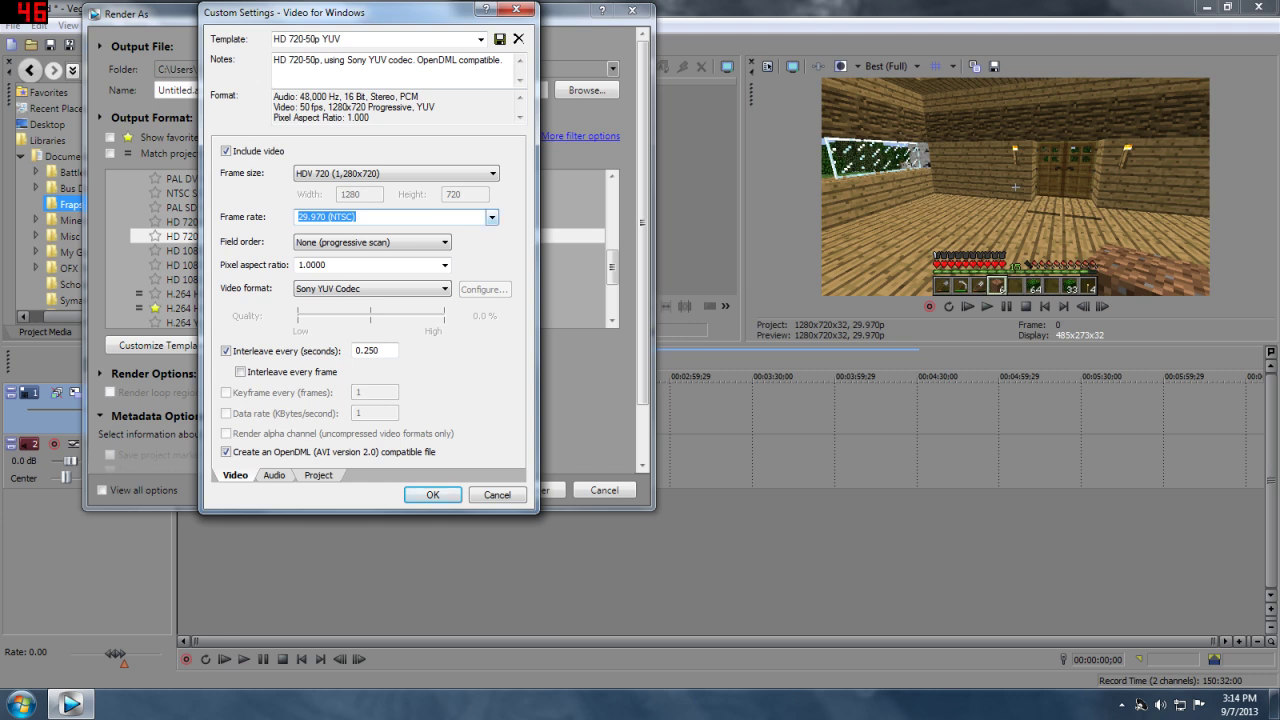
pyautogui.click(491, 217)
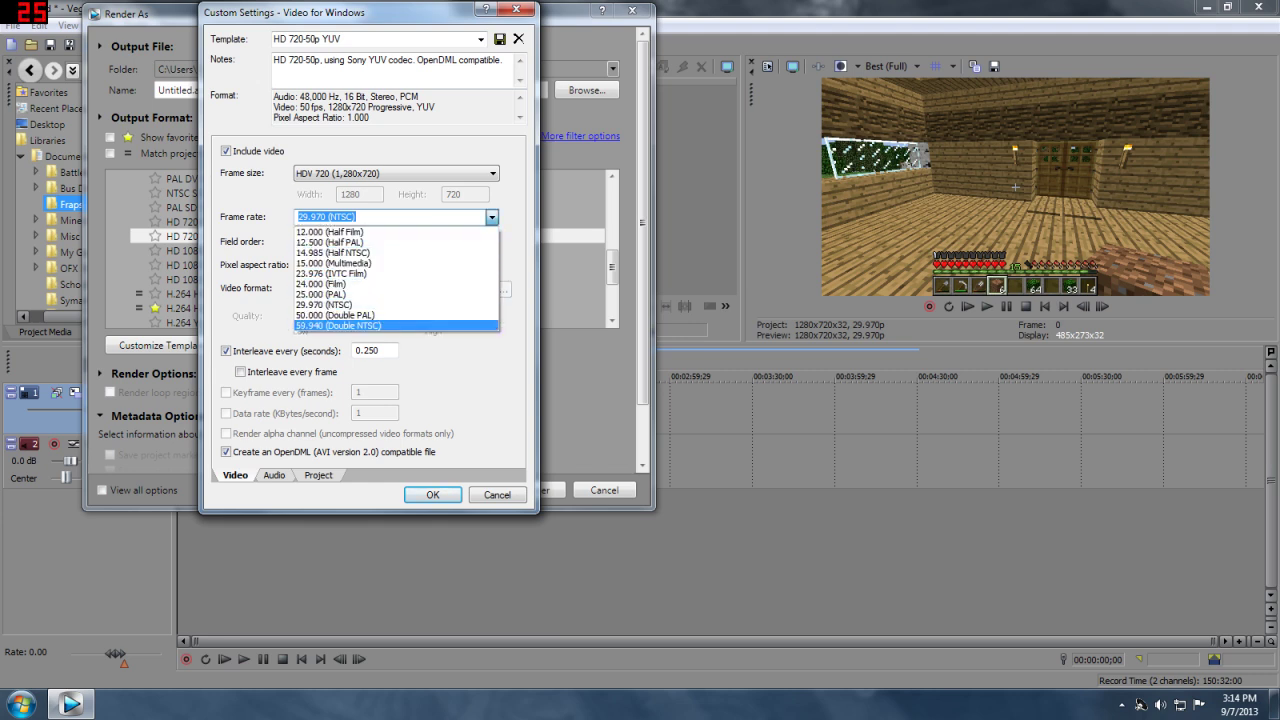
pyautogui.click(324, 304)
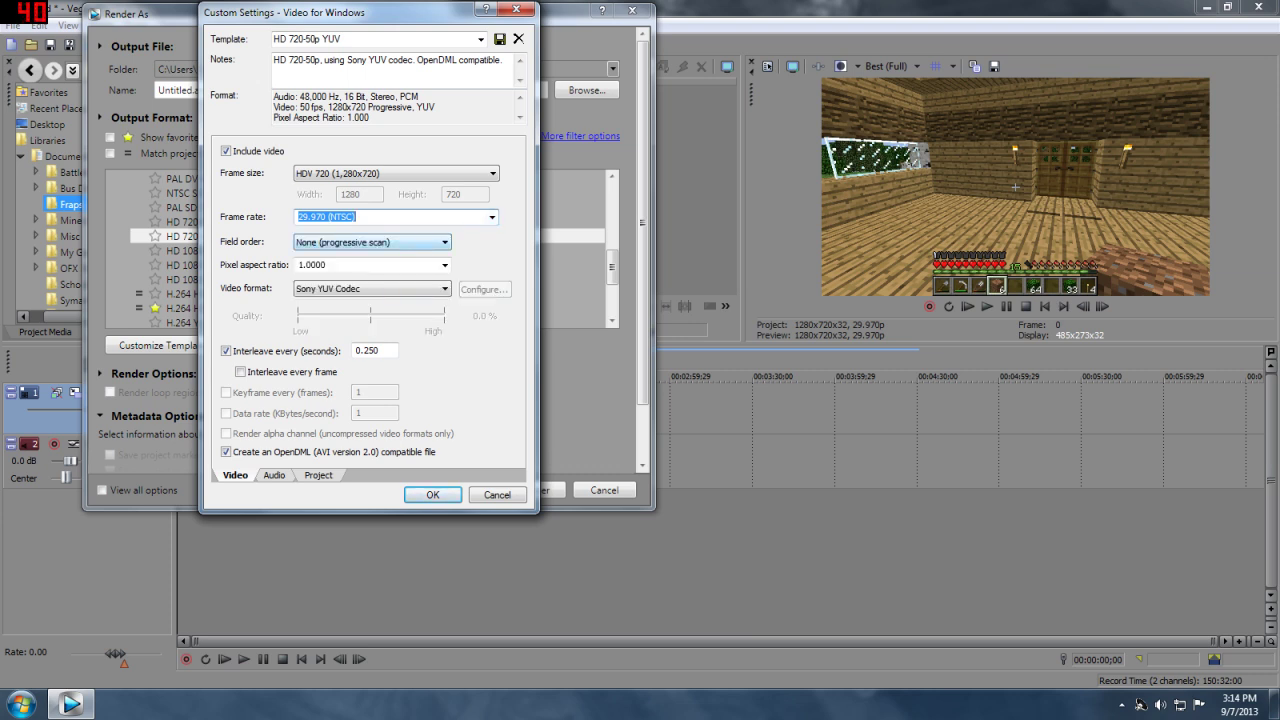
# Keep the field order and pixel aspect ratio, and choose x264vfw - H.264/MPEG-4 AVC codec as the video format
pyautogui.click(371, 242)
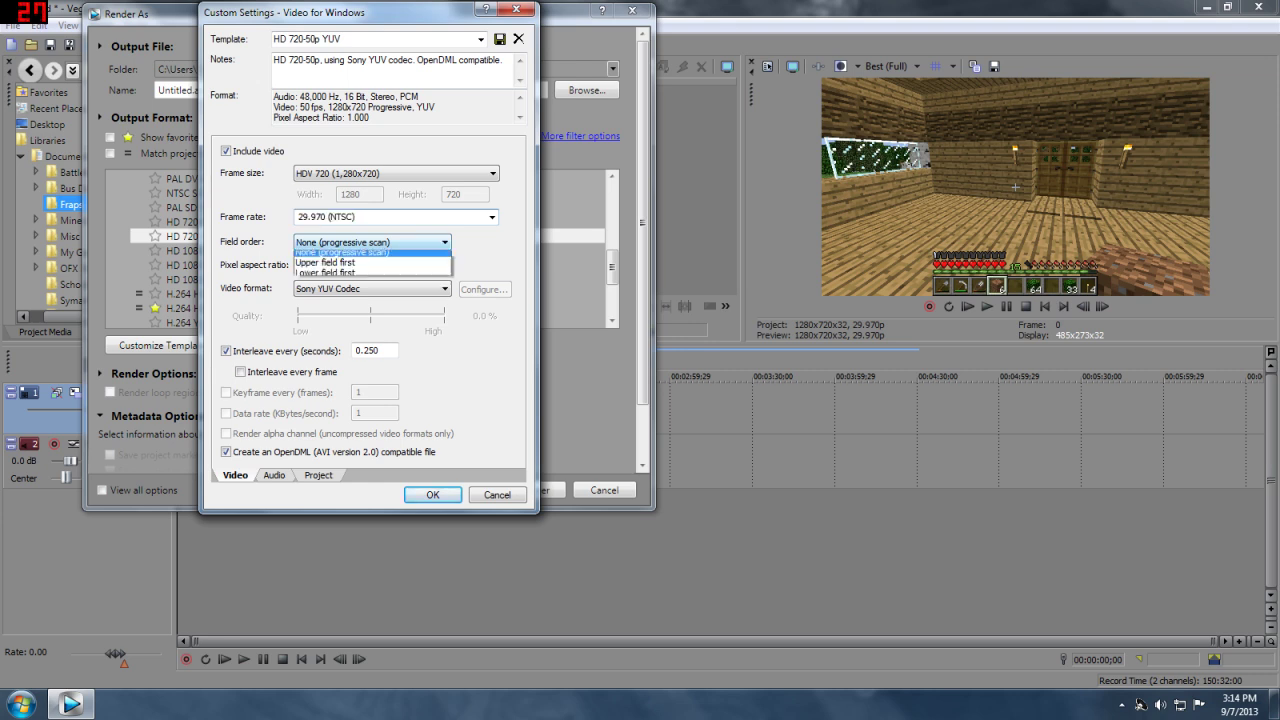
pyautogui.click(371, 242)
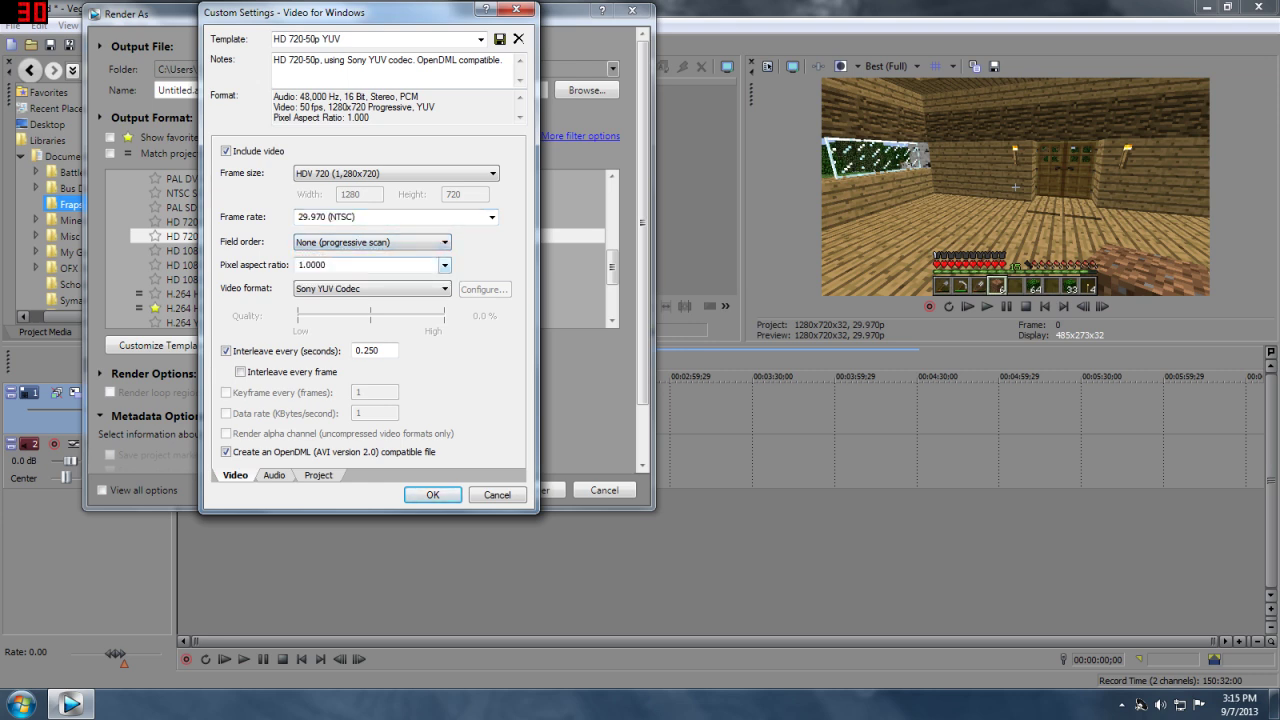
pyautogui.click(444, 265)
pyautogui.click(444, 265)
pyautogui.click(444, 288)
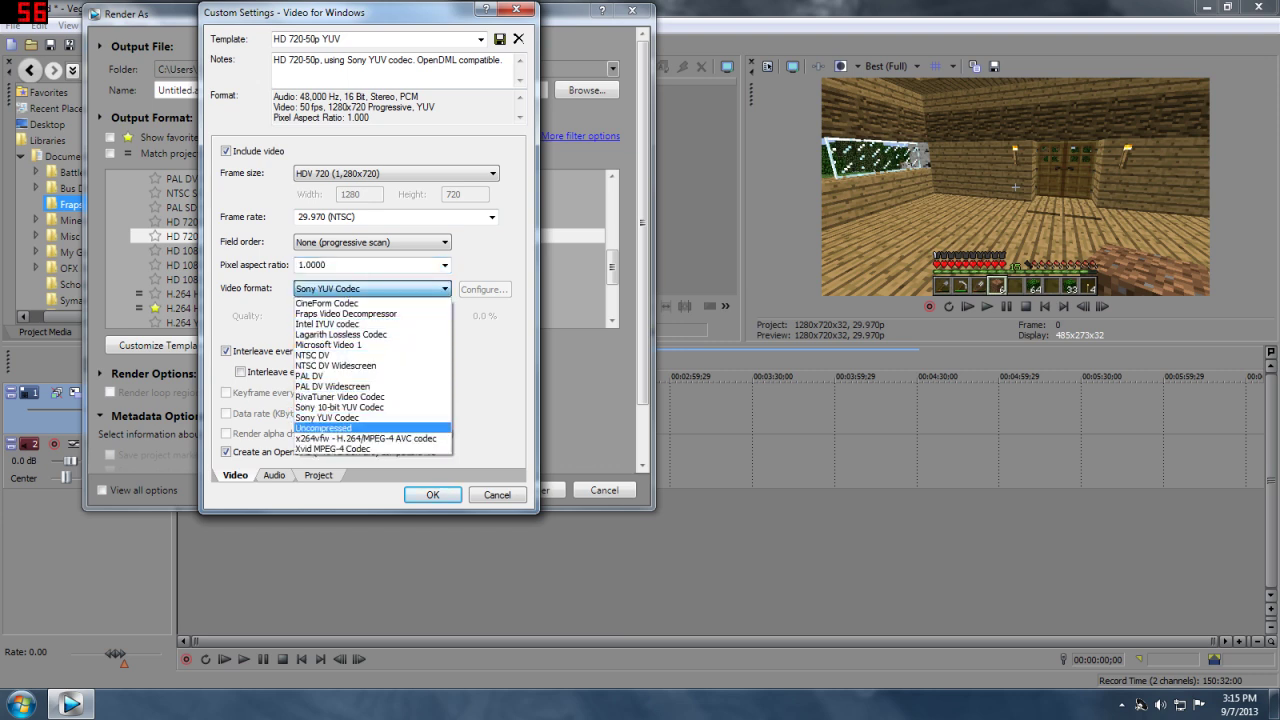
pyautogui.click(366, 438)
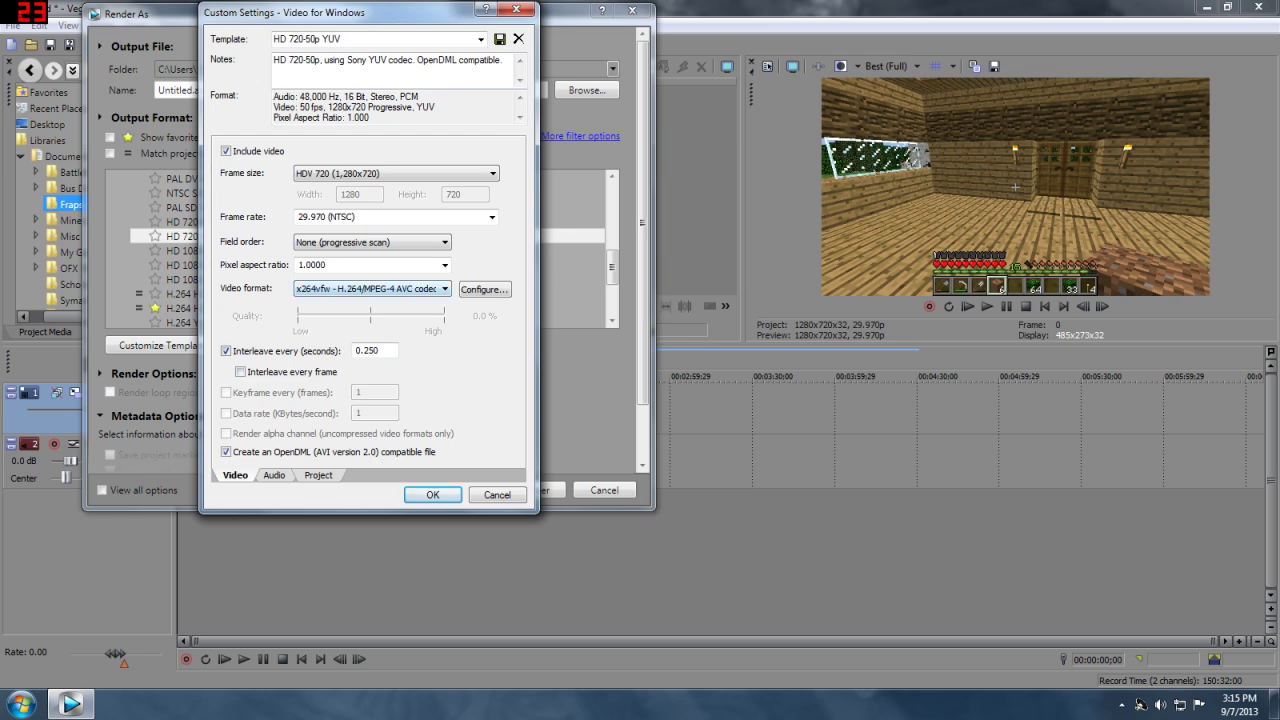
# Open the x264vfw codec configuration, keep the Superfast preset and select the High profile
pyautogui.click(485, 289)
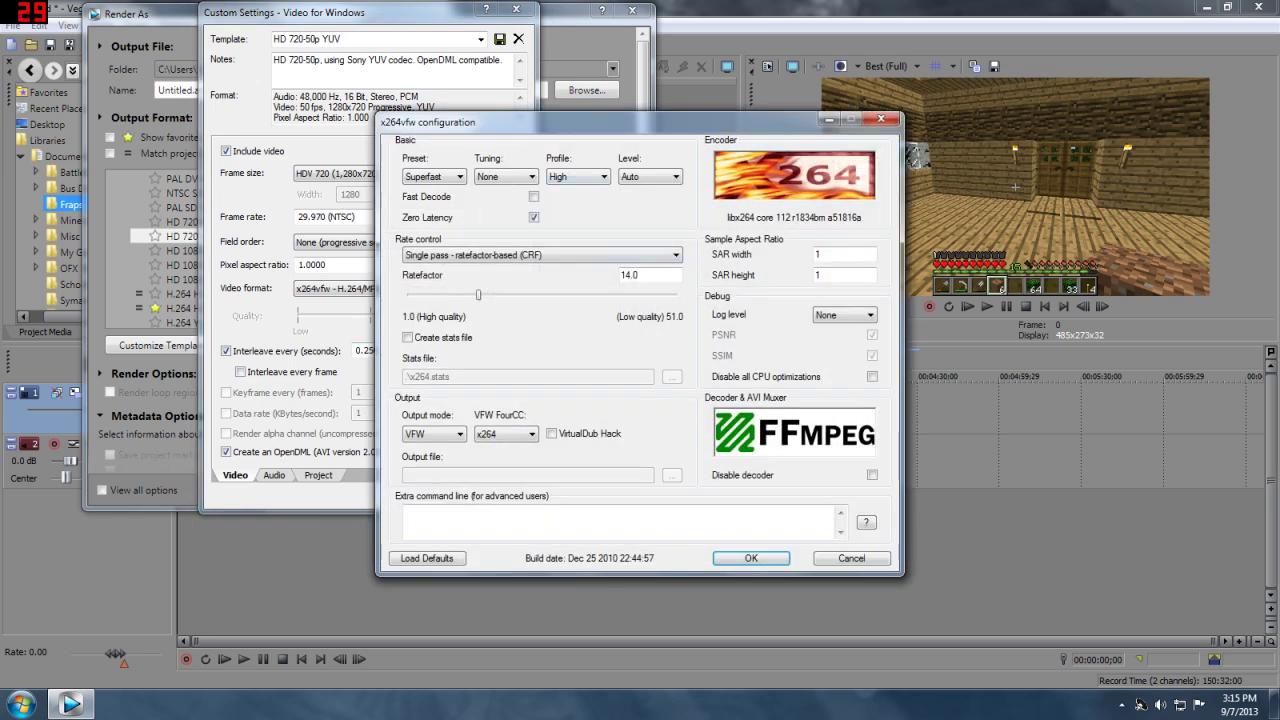
pyautogui.moveTo(592, 127); pyautogui.dragTo(478, 120)
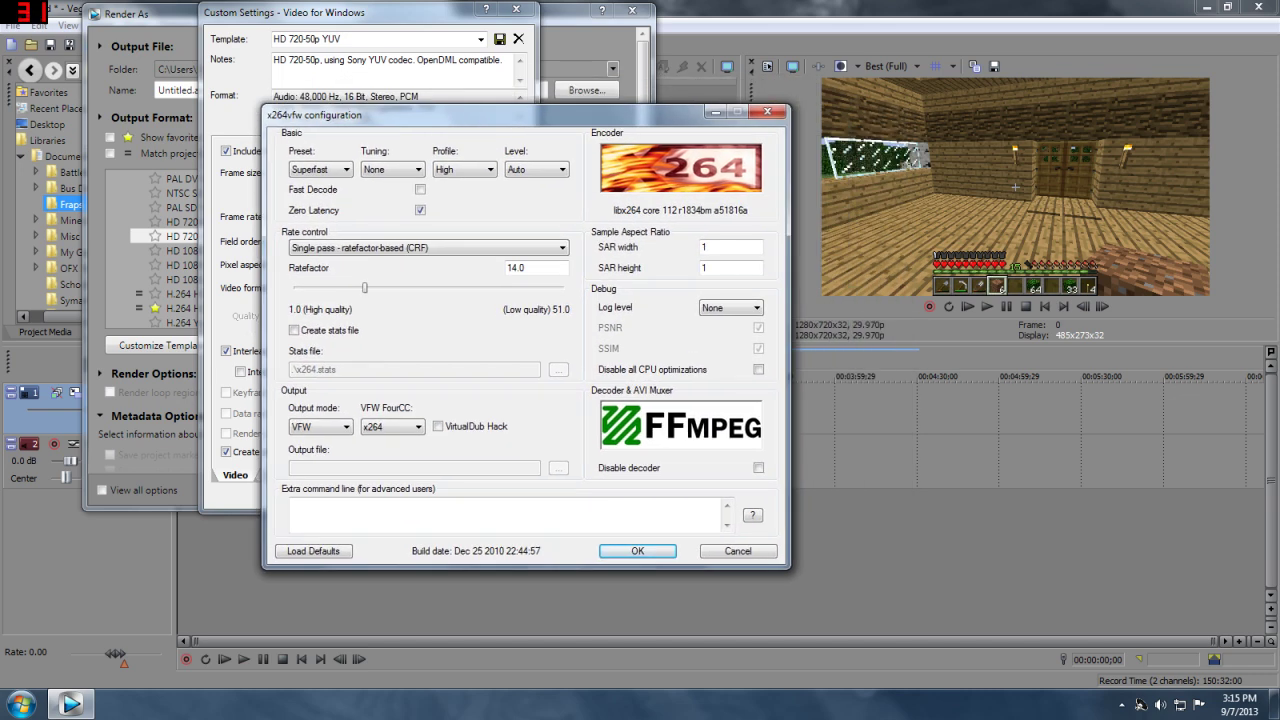
pyautogui.click(320, 169)
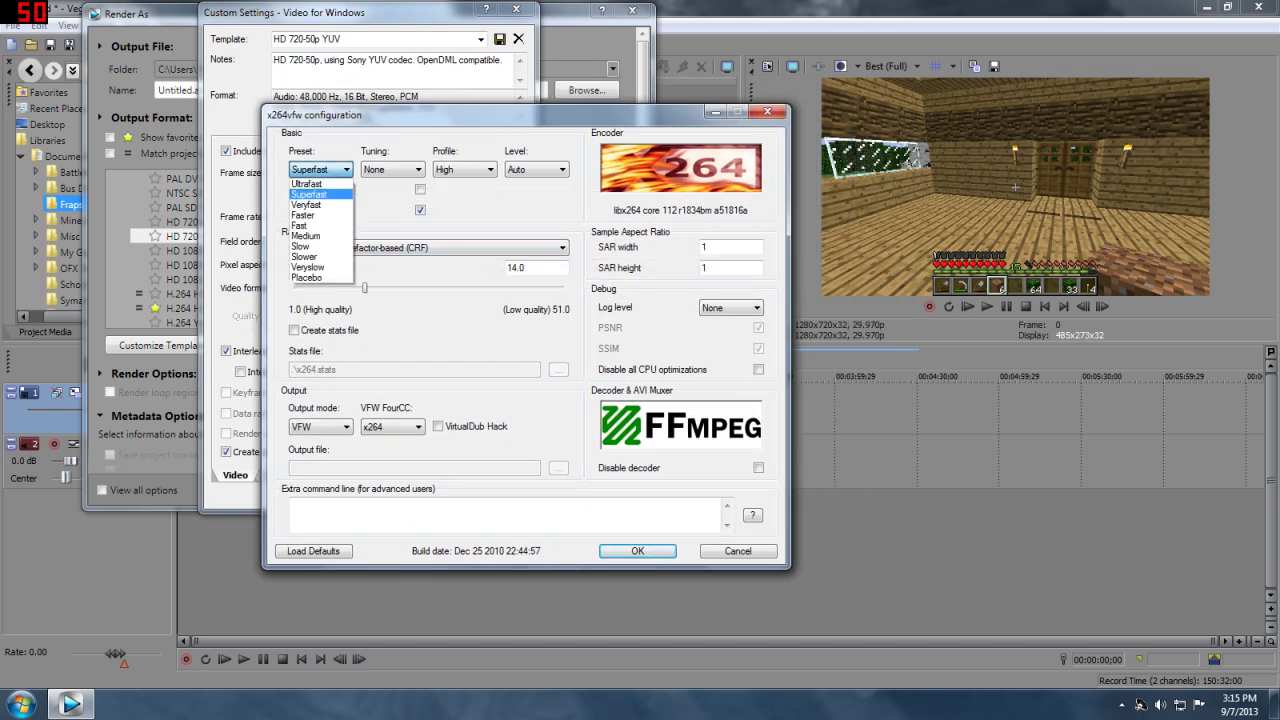
pyautogui.click(320, 169)
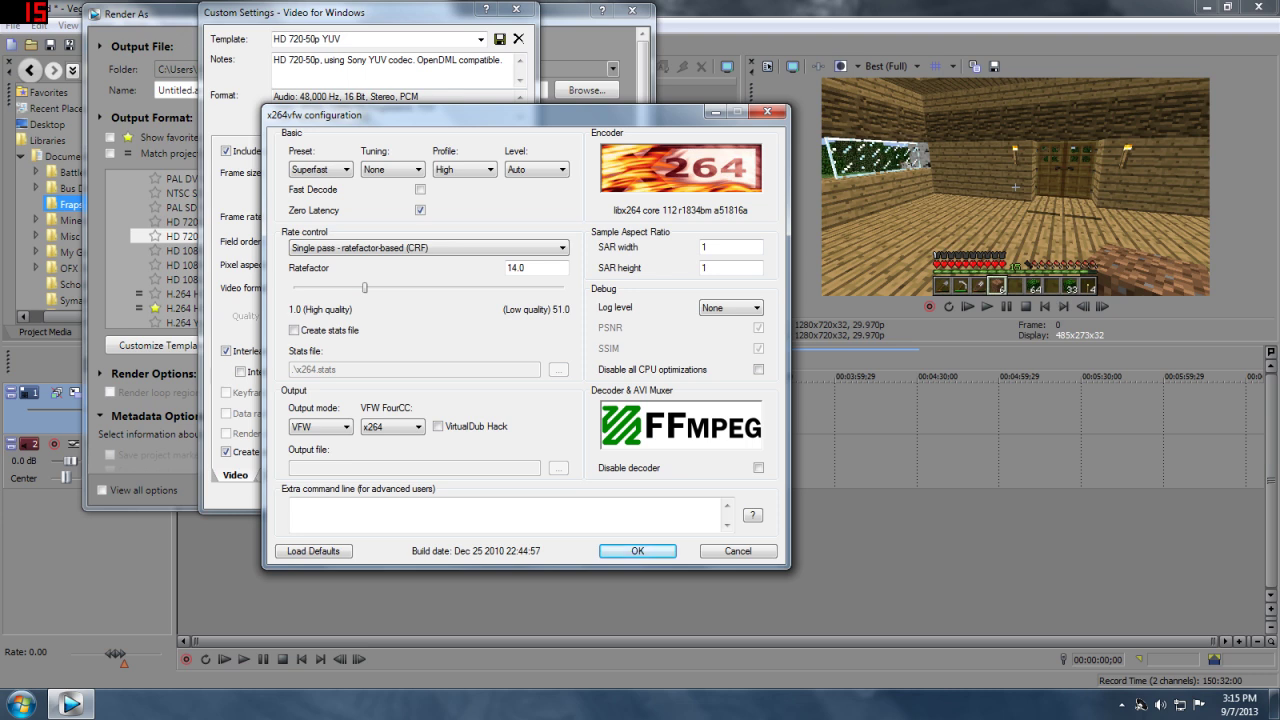
pyautogui.click(464, 169)
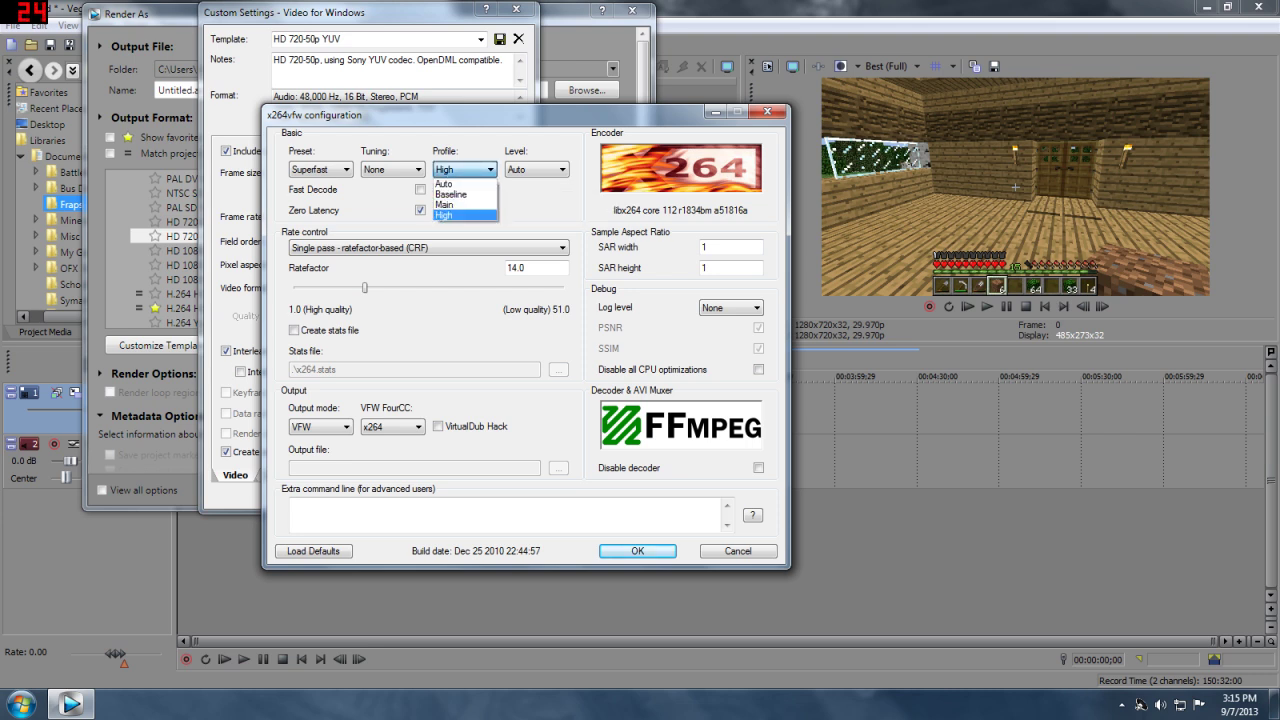
pyautogui.click(460, 214)
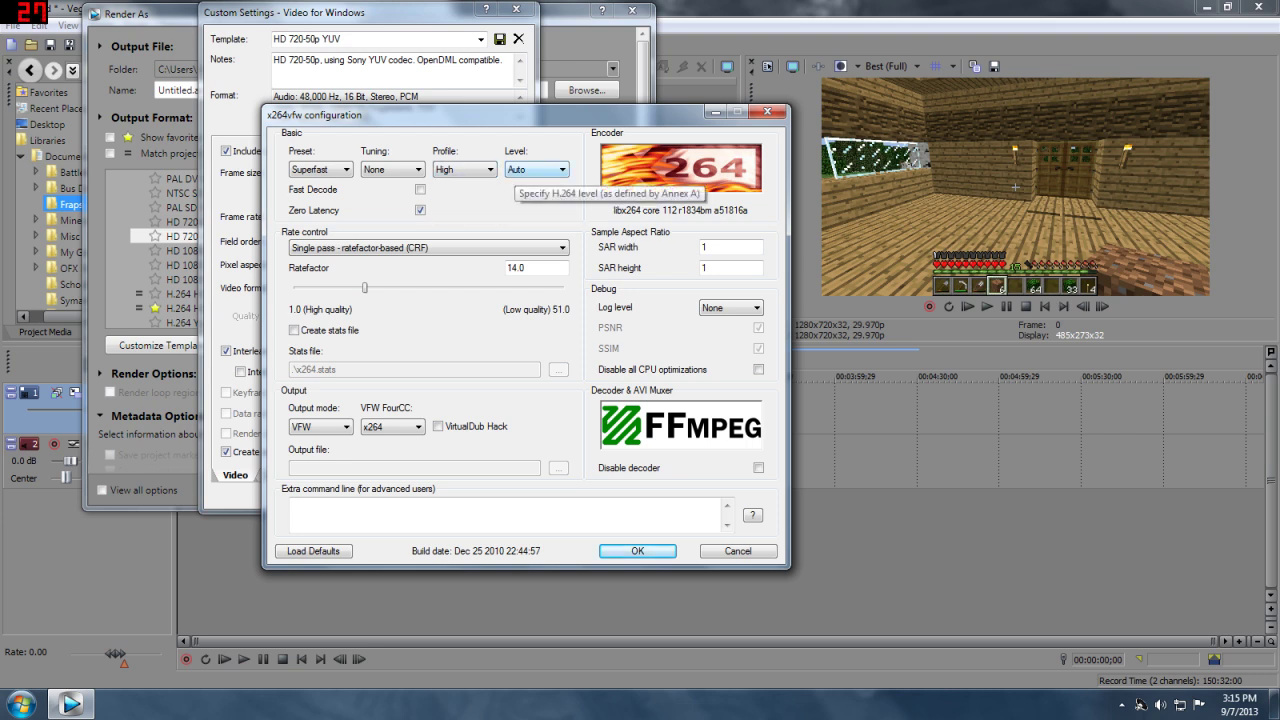
# Try the Animation tuning and restore None, and switch Zero Latency off and back on
pyautogui.click(392, 169)
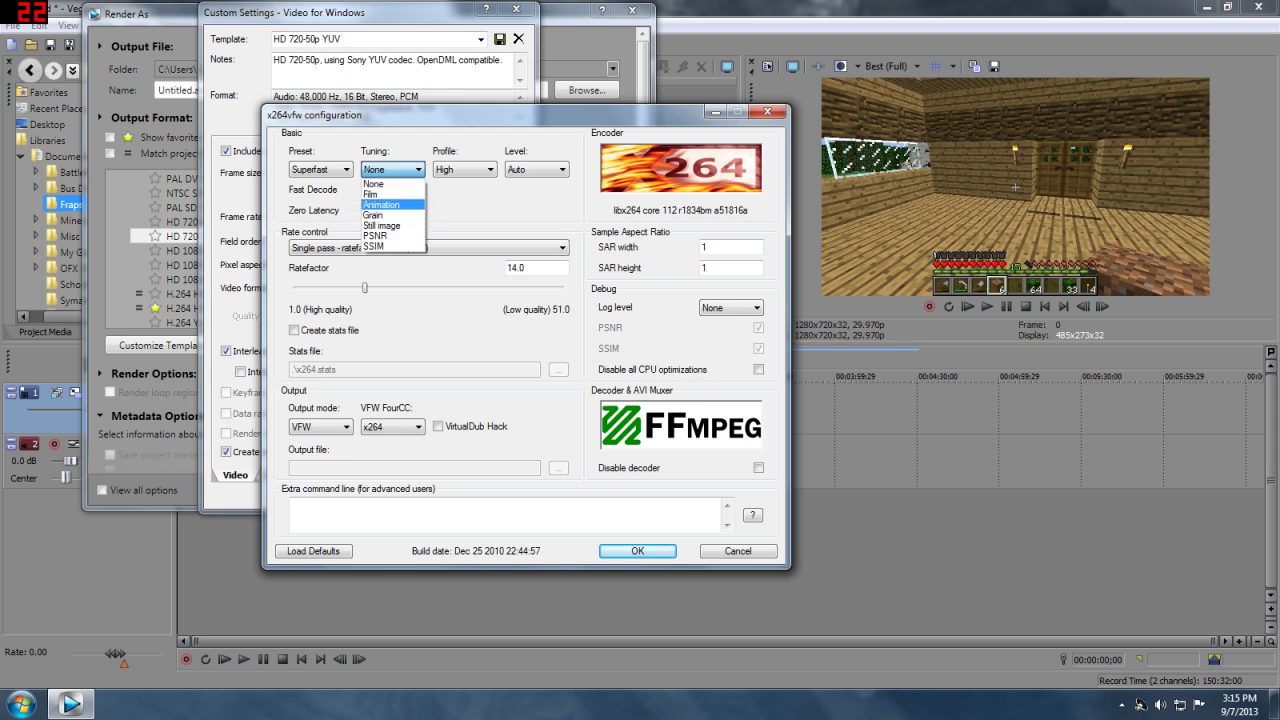
pyautogui.click(392, 204)
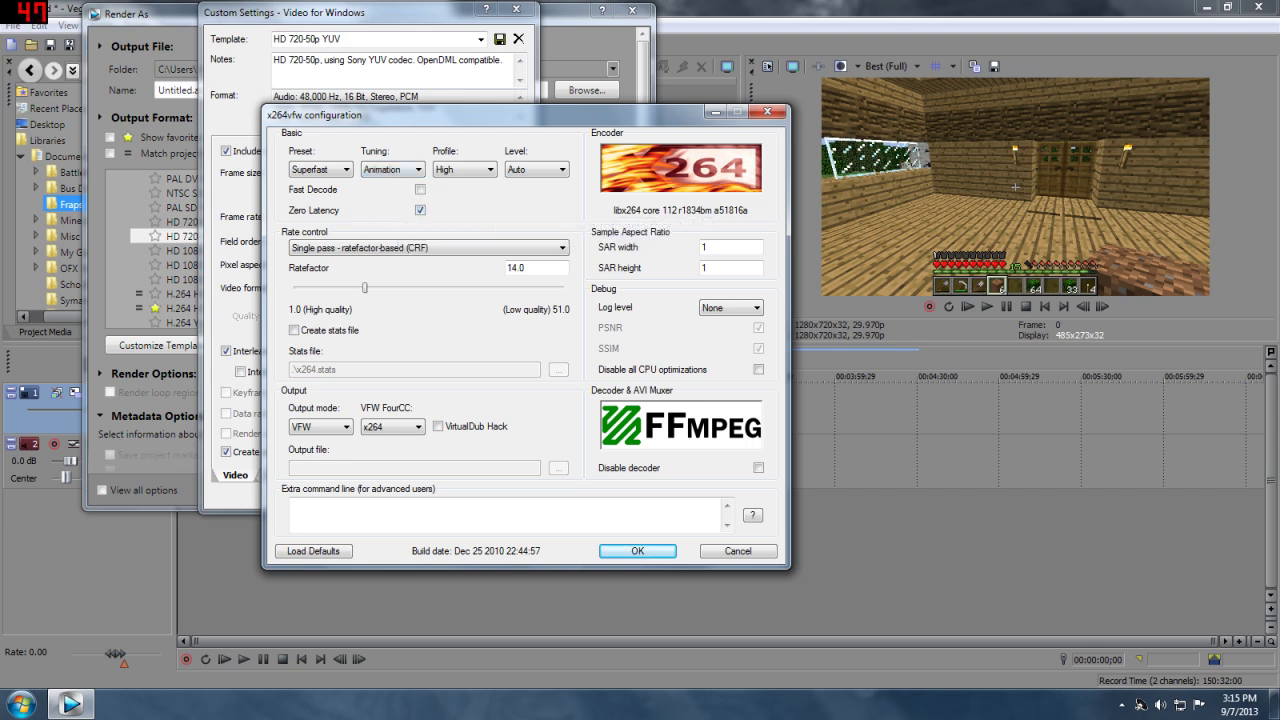
pyautogui.click(392, 169)
pyautogui.click(392, 184)
pyautogui.click(420, 210)
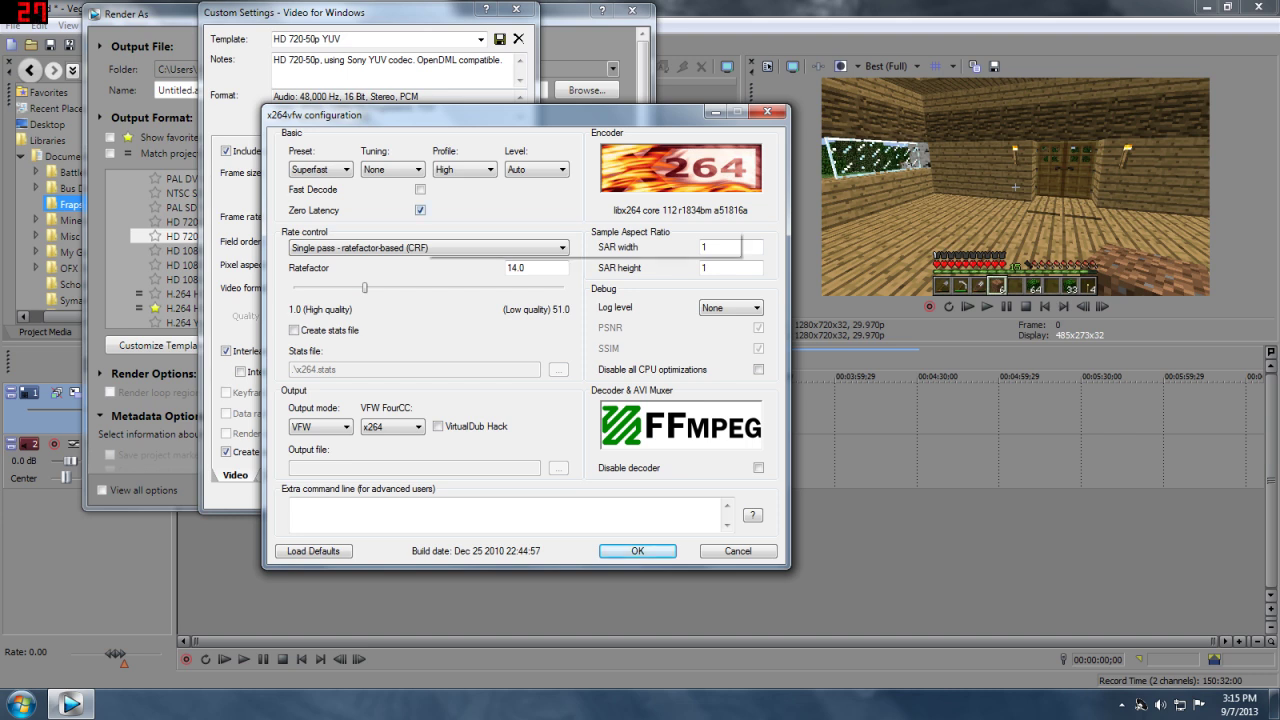
pyautogui.click(420, 210)
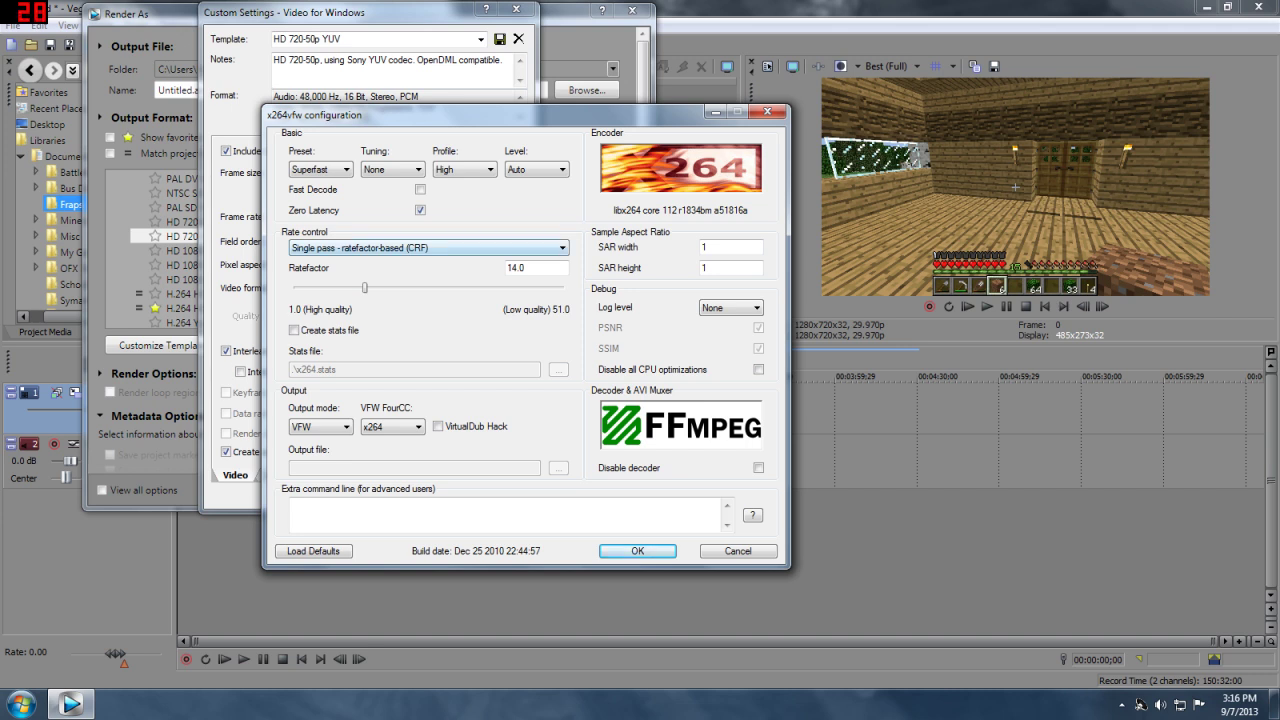
# Set the average bitrate to 9000 kbit/s under Single pass - bitrate-based (ABR), and return rate control to Single pass - ratefactor-based (CRF)
pyautogui.click(428, 247)
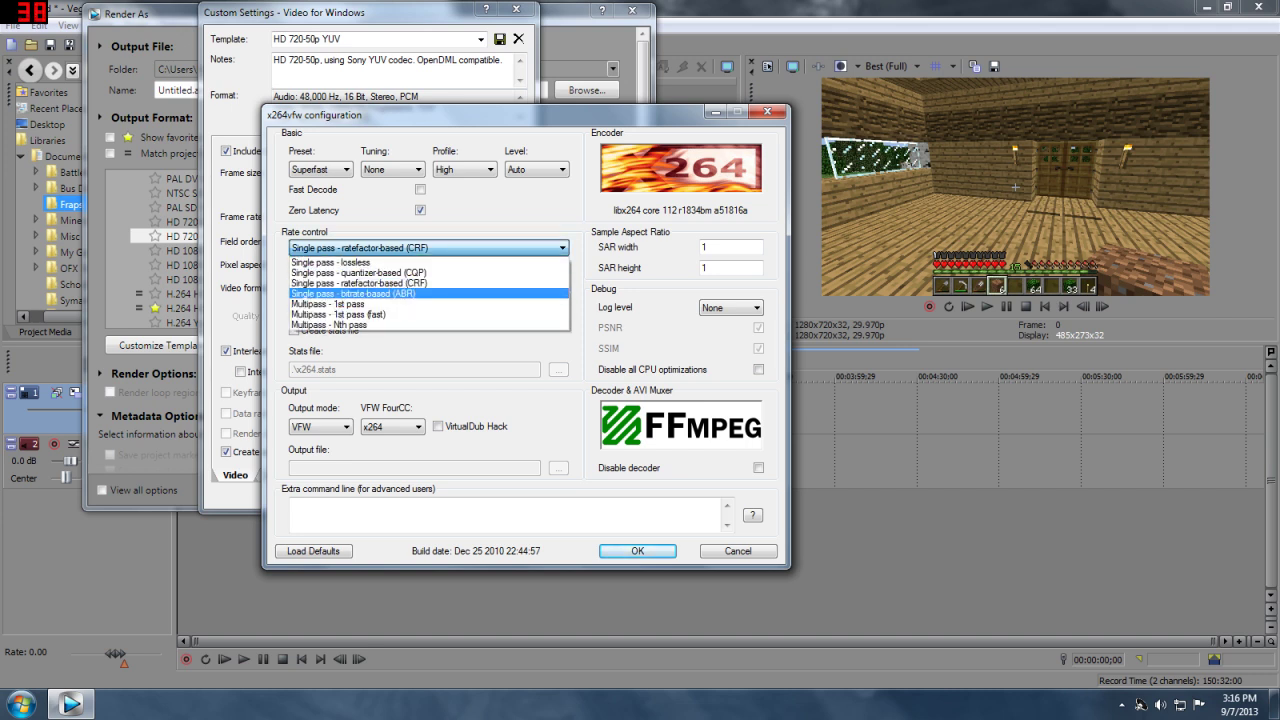
pyautogui.click(359, 272)
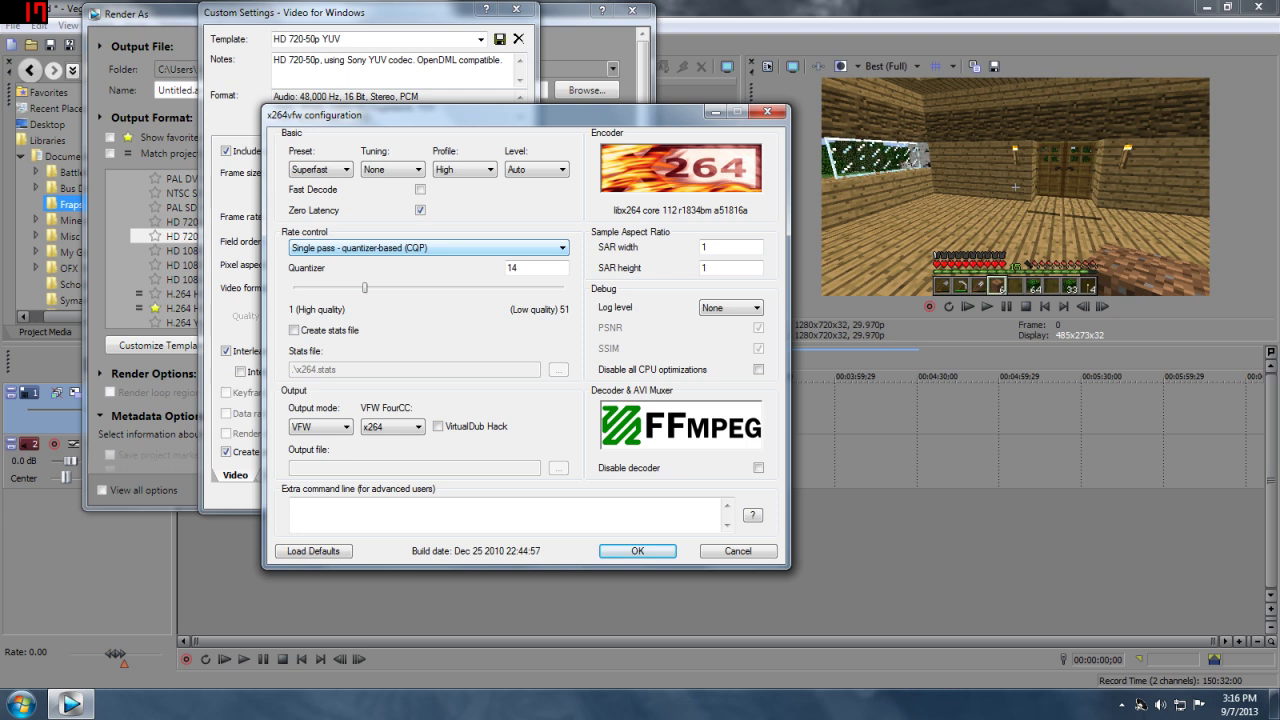
pyautogui.click(428, 247)
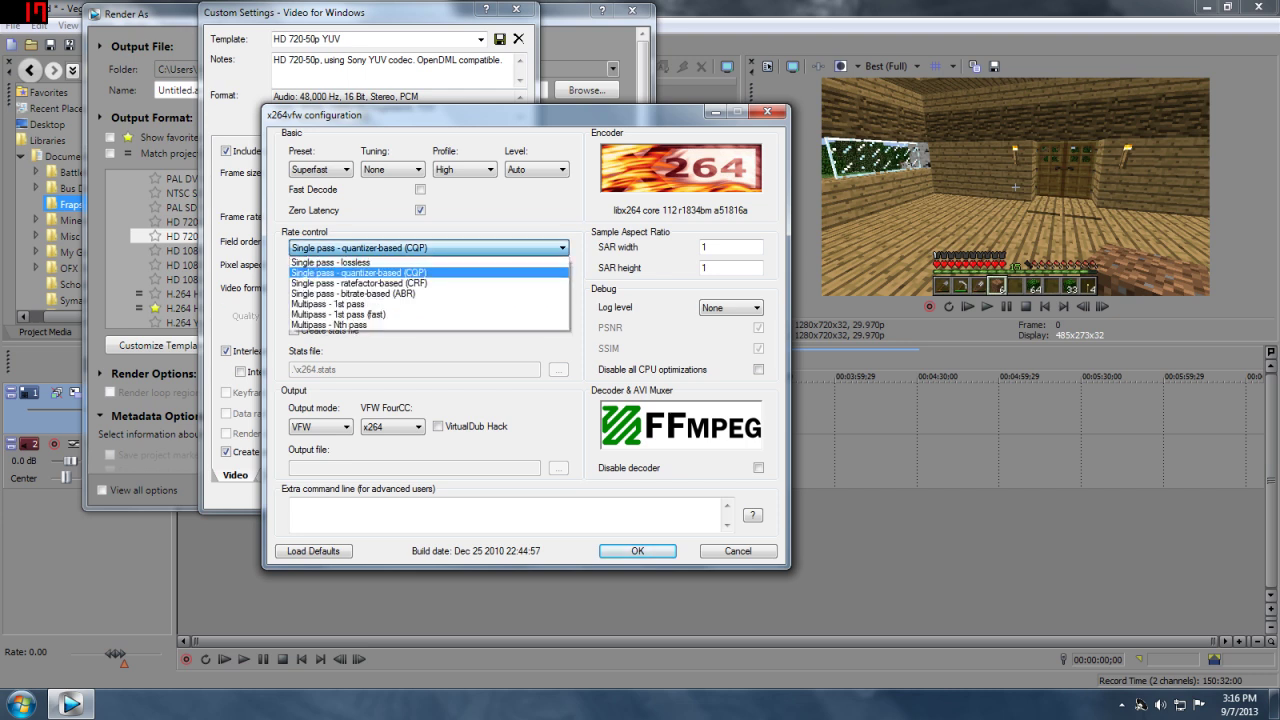
pyautogui.press('Down')
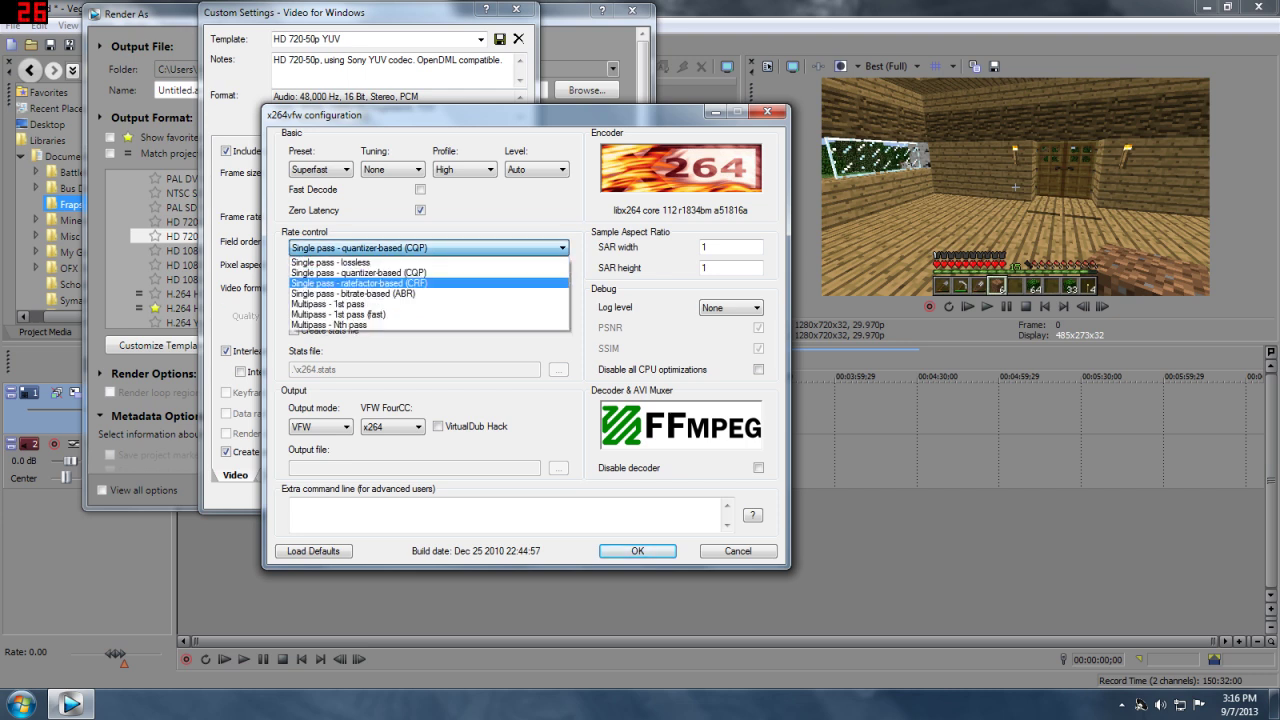
pyautogui.press('Down')
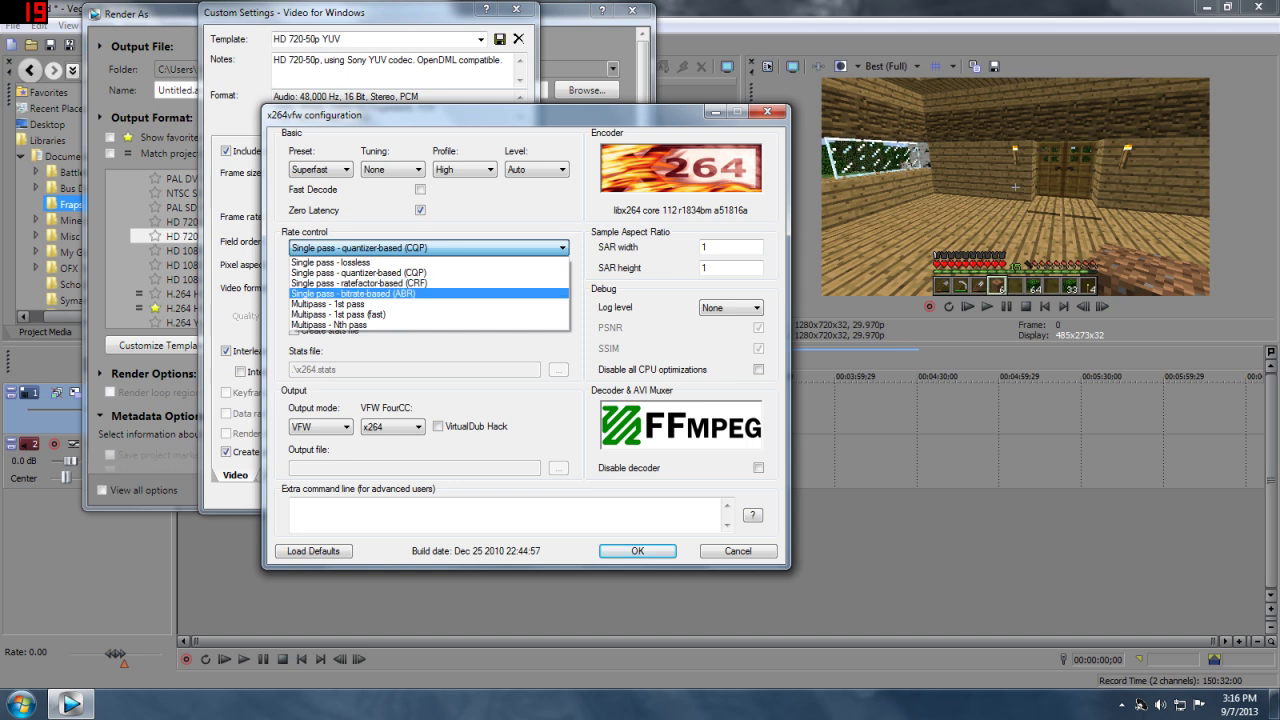
pyautogui.press('Return')
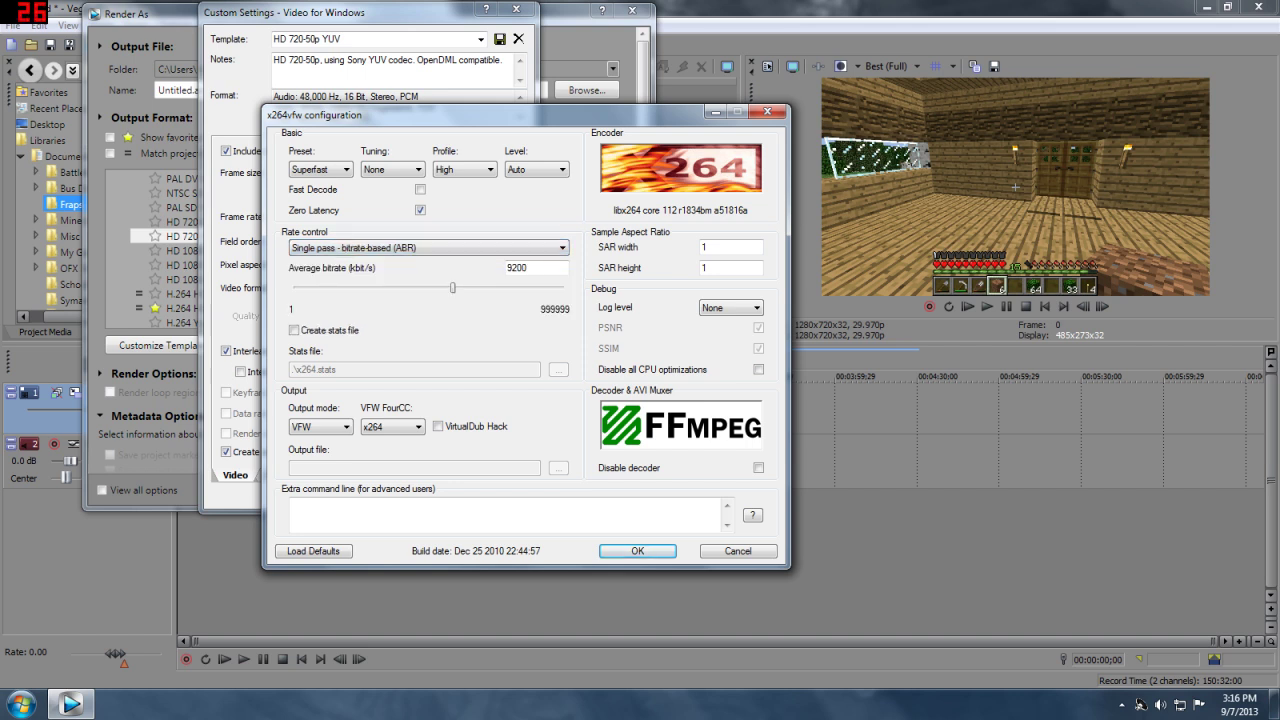
pyautogui.moveTo(453, 287); pyautogui.dragTo(450, 287)
pyautogui.doubleClick(518, 267)
pyautogui.write('9000')
pyautogui.click(428, 247)
pyautogui.click(428, 282)
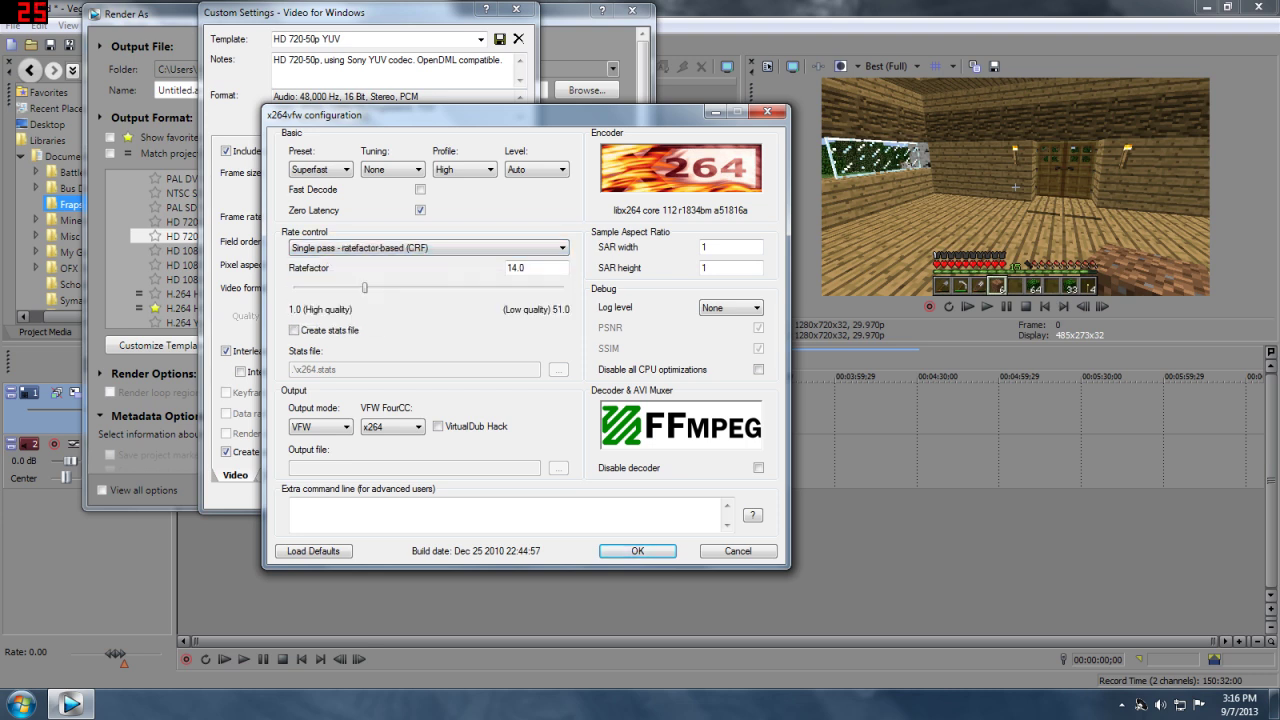
# Switch the rate control to Single pass - bitrate-based (ABR) and back to Single pass - ratefactor-based (CRF)
pyautogui.press('Tab')
pyautogui.hotkey('shift', 'Tab')
pyautogui.hotkey('alt', 'Down')
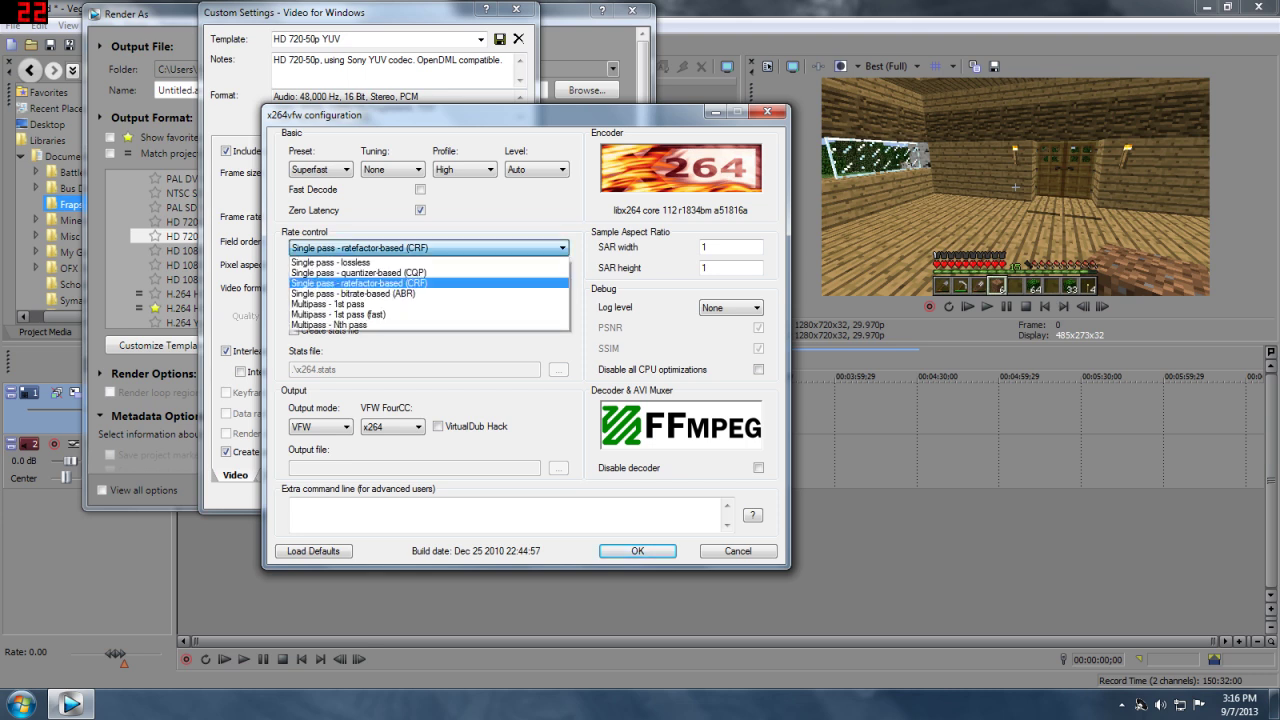
pyautogui.press('Up')
pyautogui.press('Up')
pyautogui.press('Down')
pyautogui.press('Down')
pyautogui.press('Down')
pyautogui.press('Return')
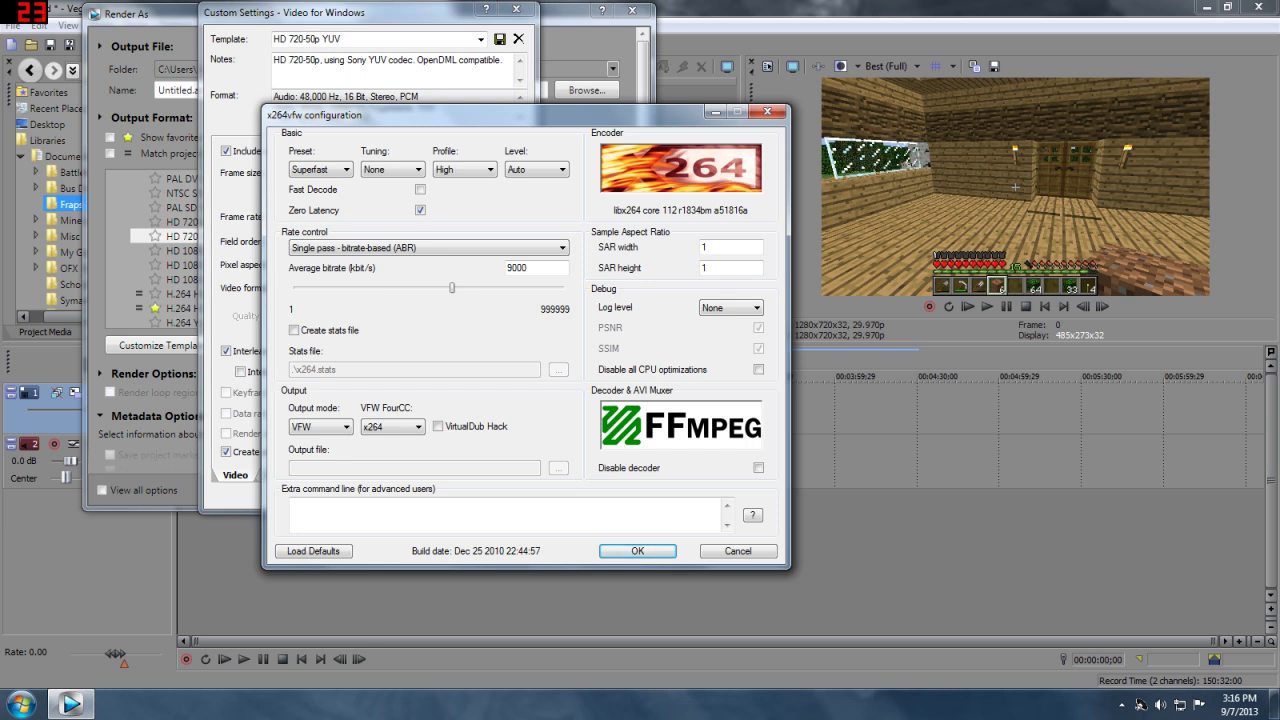
pyautogui.hotkey('alt', 'Down')
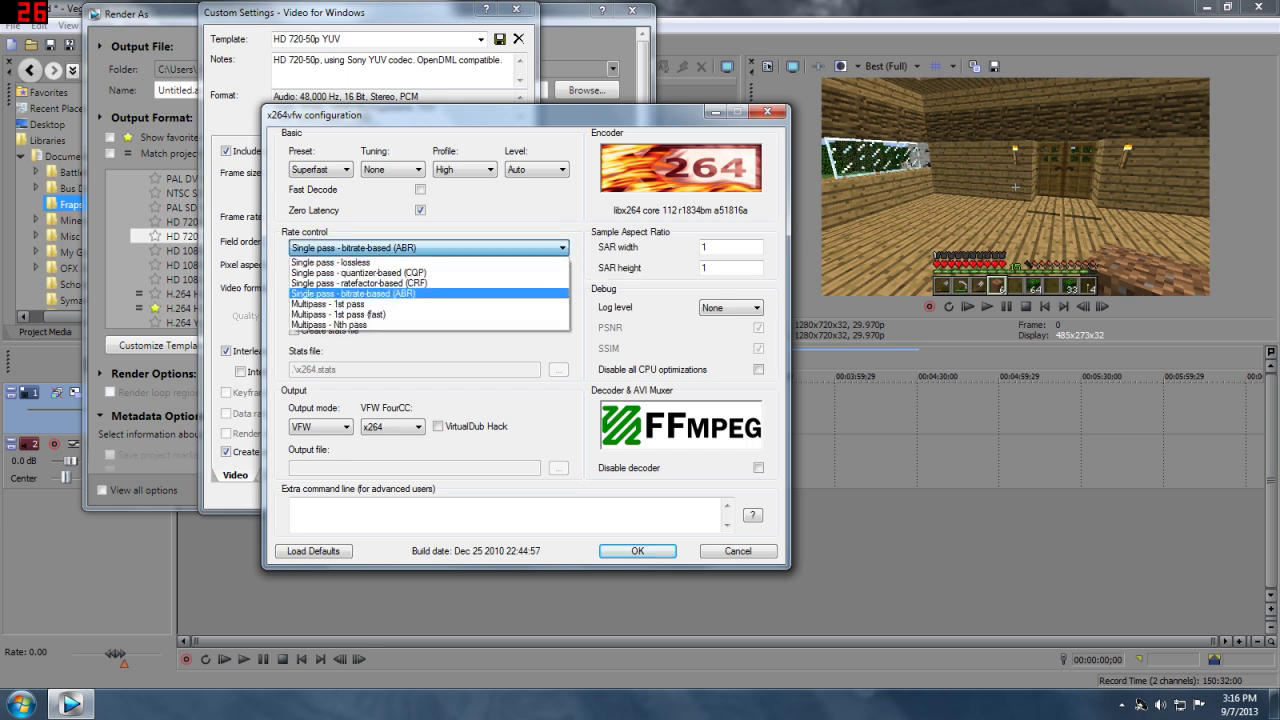
pyautogui.press('Up')
pyautogui.press('Up')
pyautogui.press('Down')
pyautogui.press('Return')
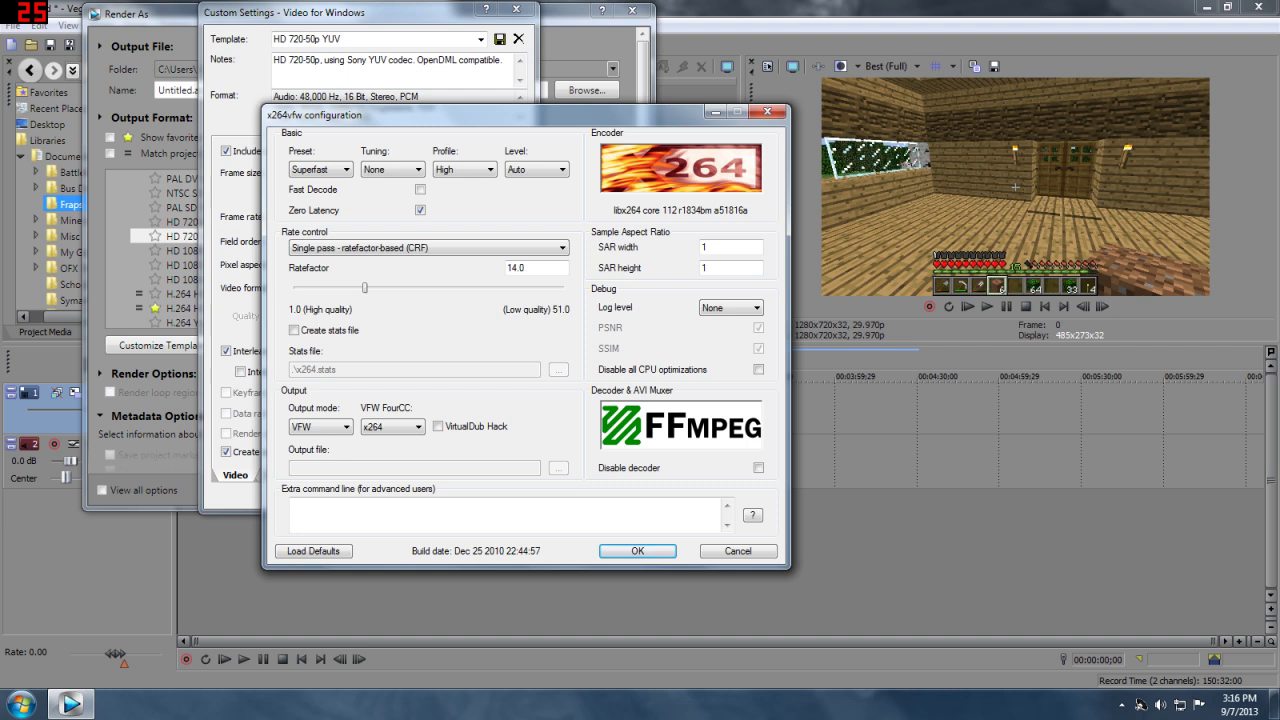
# Set the ratefactor to 14 and accept the codec configuration
pyautogui.press('Tab')
pyautogui.click(525, 268)
pyautogui.moveTo(365, 288); pyautogui.dragTo(296, 288)
pyautogui.doubleClick(525, 268)
pyautogui.press('BackSpace')
pyautogui.write('14')
pyautogui.press('Return')
pyautogui.press('Return')
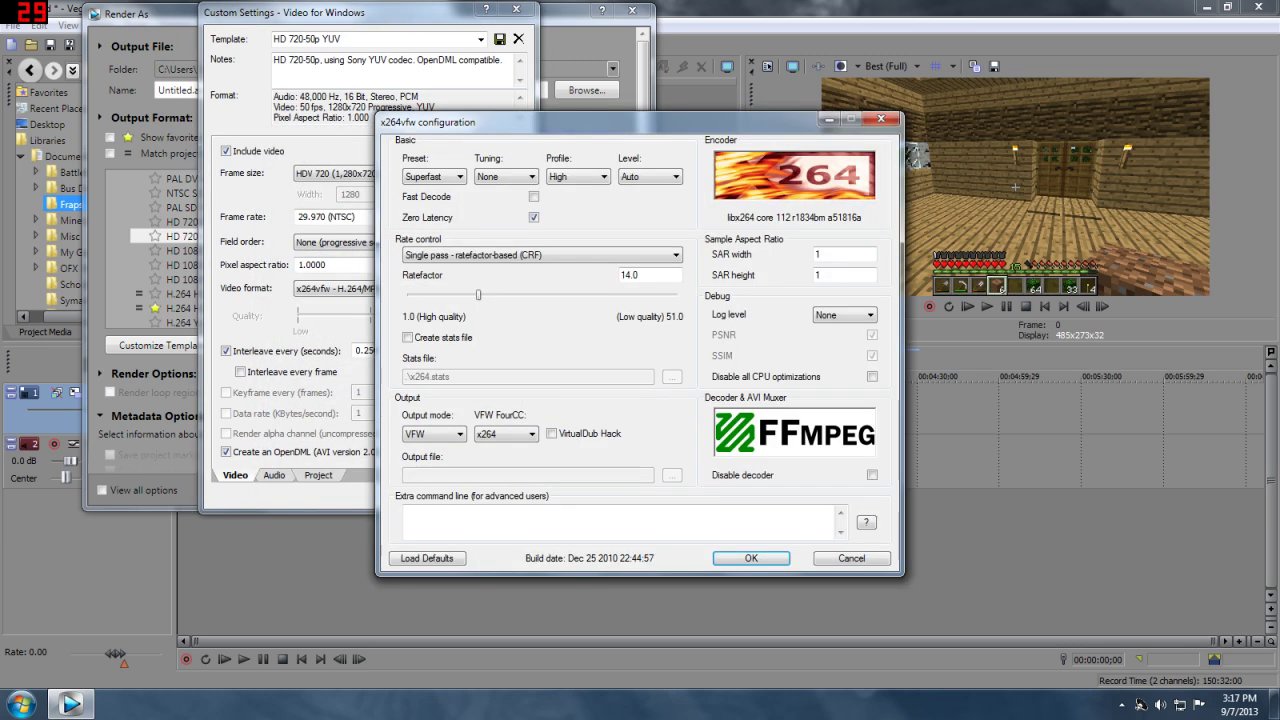
# Review the VFW FourCC options, and try the File output mode before restoring VFW
pyautogui.moveTo(627, 125); pyautogui.dragTo(506, 94)
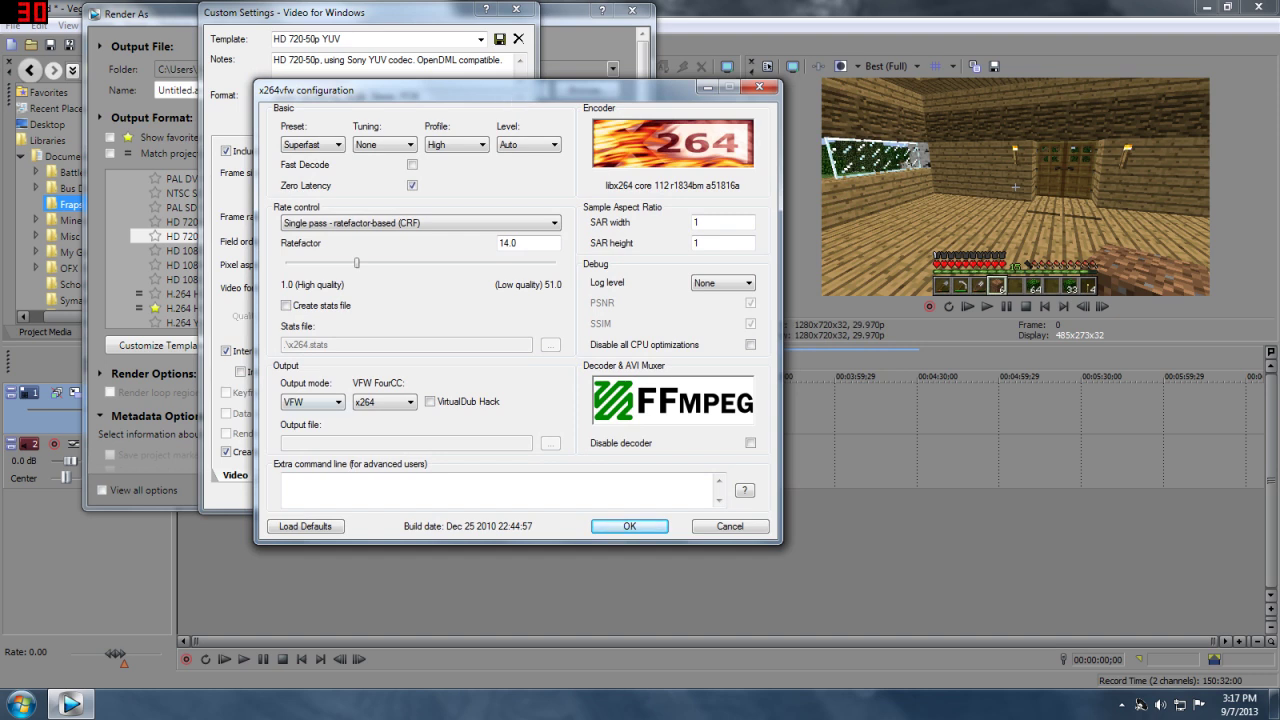
pyautogui.click(384, 401)
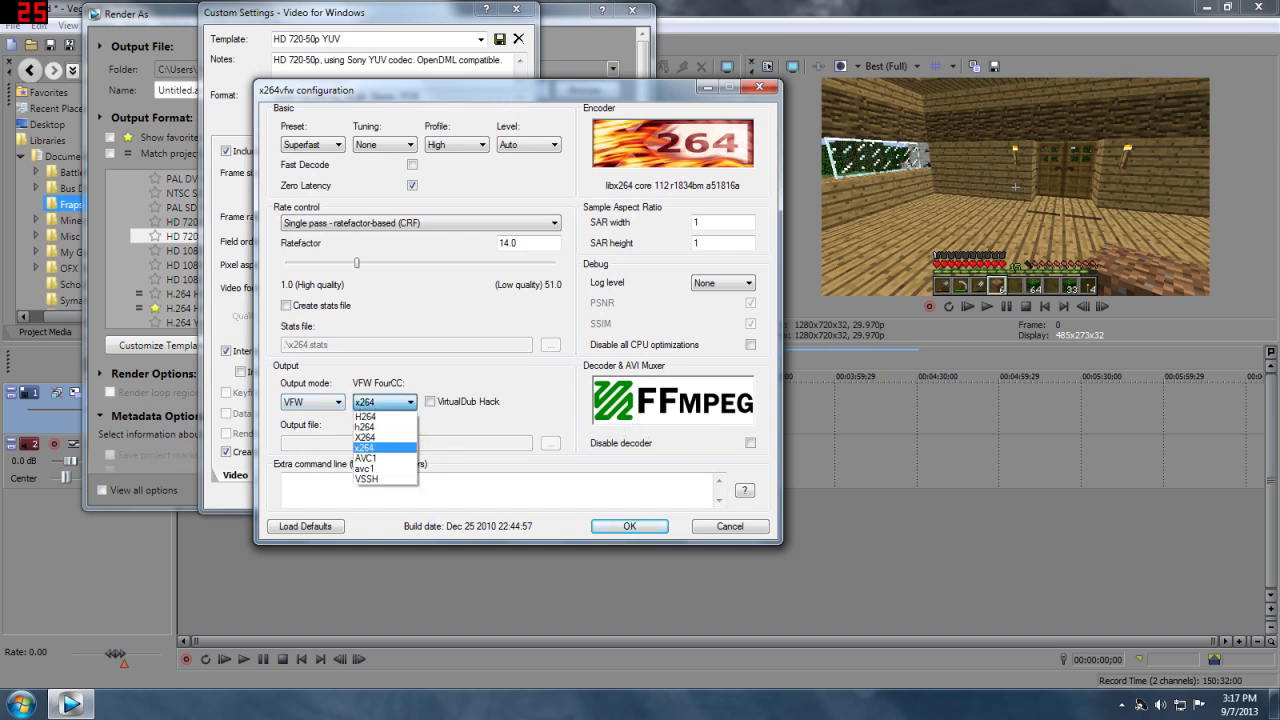
pyautogui.click(384, 401)
pyautogui.click(336, 401)
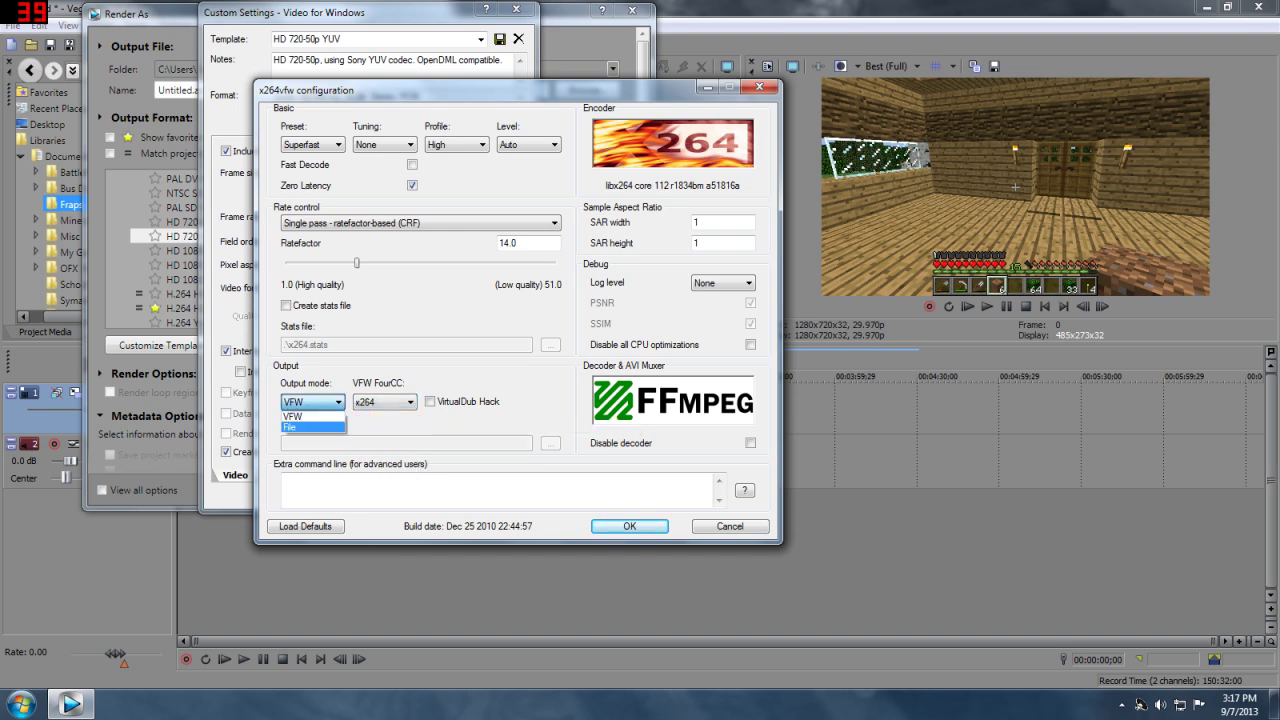
pyautogui.click(300, 427)
pyautogui.click(312, 401)
pyautogui.click(300, 415)
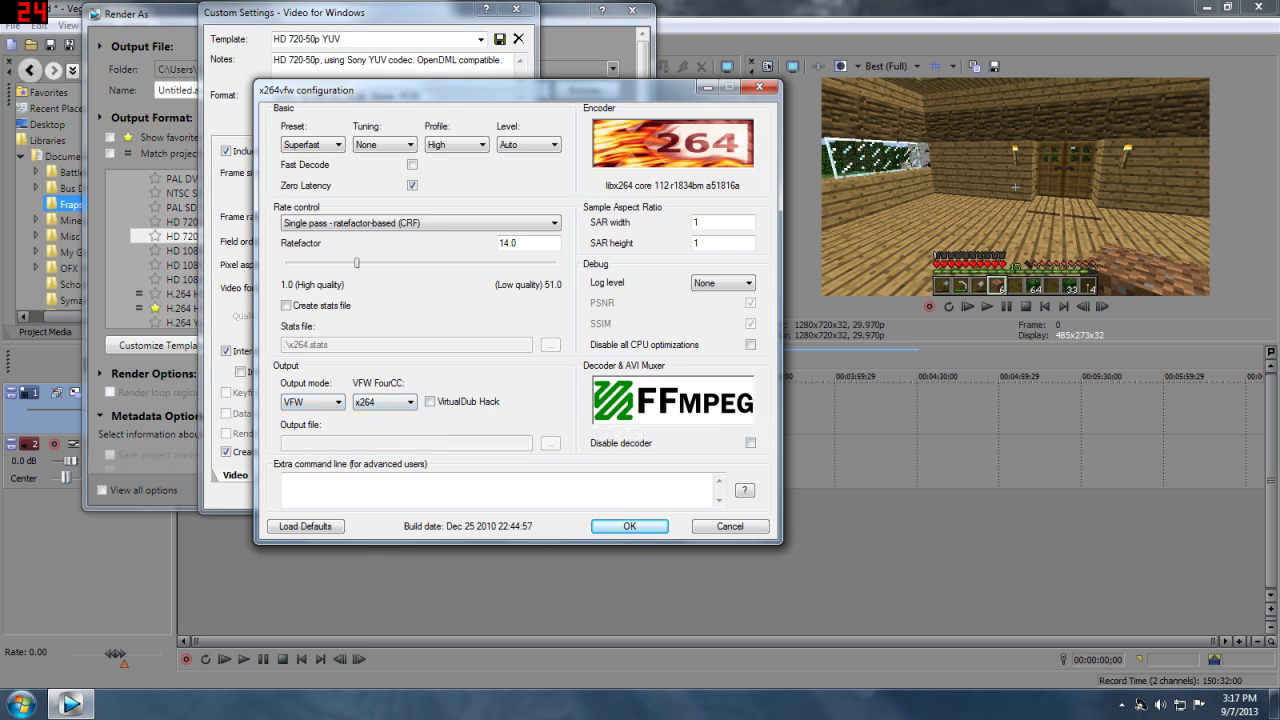
# Compare the x264 and H264 options for the VFW FourCC and settle on H264
pyautogui.click(384, 401)
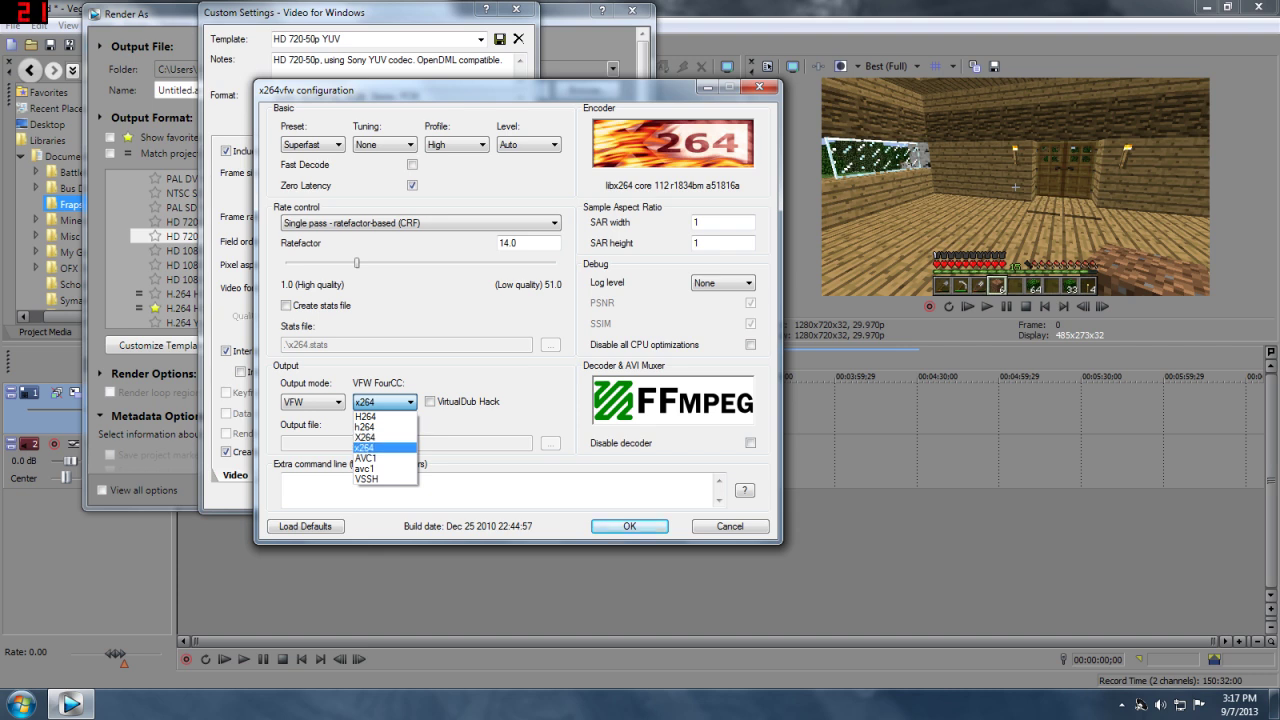
pyautogui.click(384, 447)
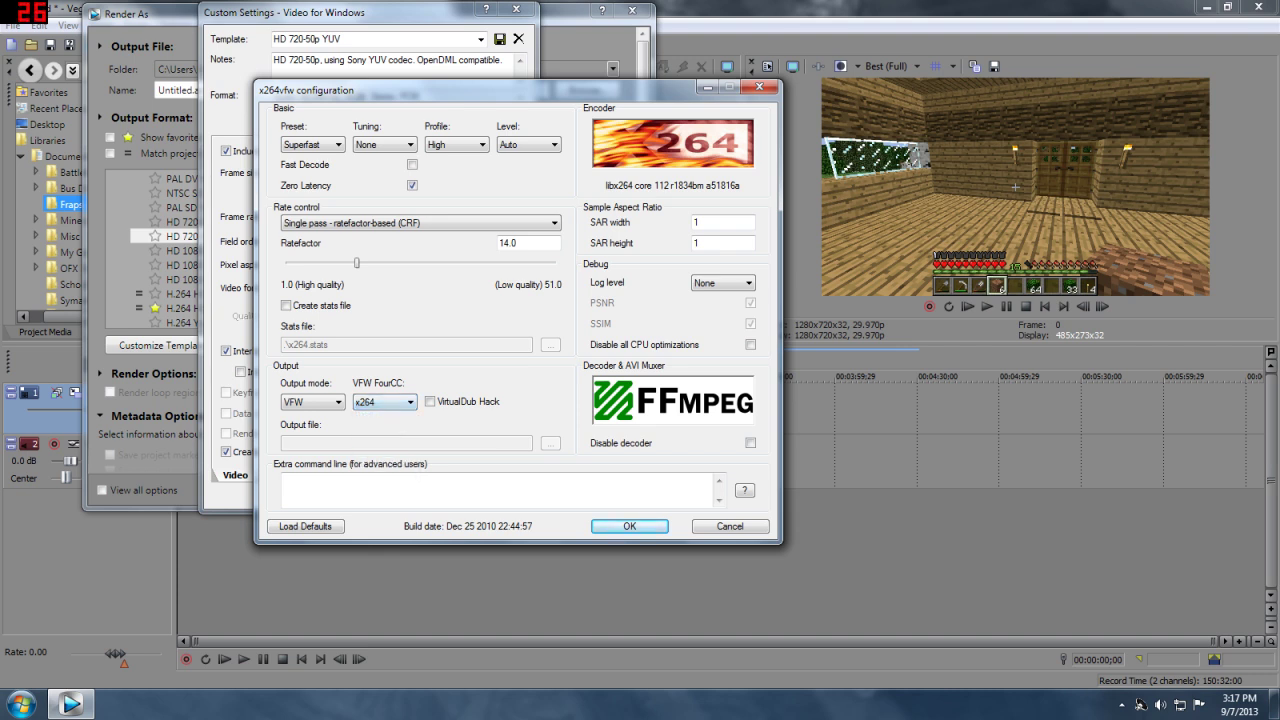
pyautogui.click(384, 401)
pyautogui.click(384, 416)
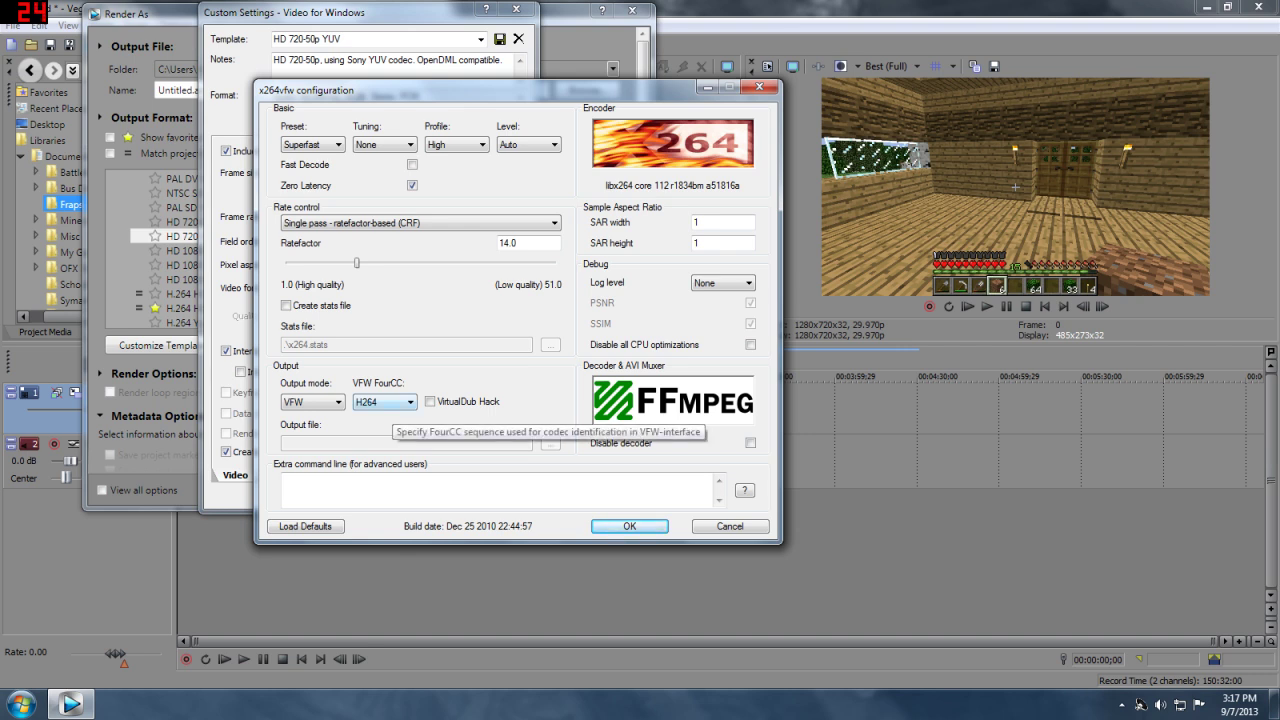
pyautogui.click(384, 401)
pyautogui.press('Down')
pyautogui.press('Return')
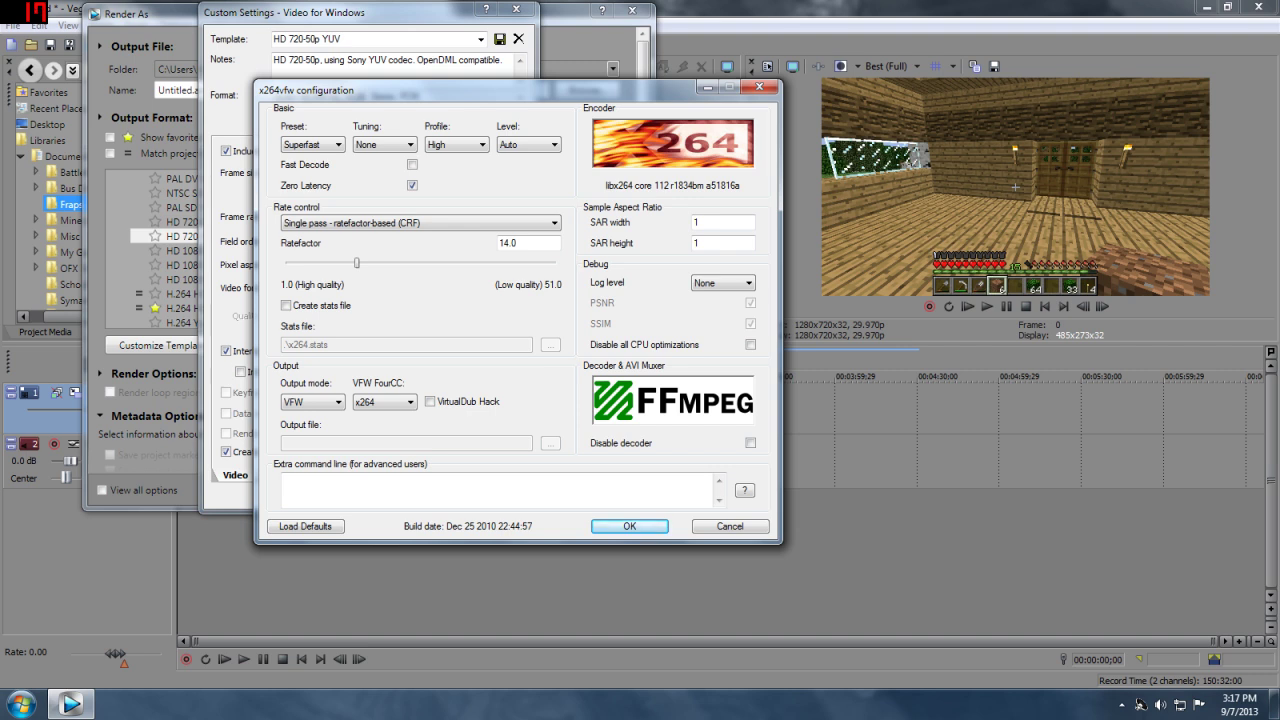
pyautogui.click(384, 401)
pyautogui.click(384, 417)
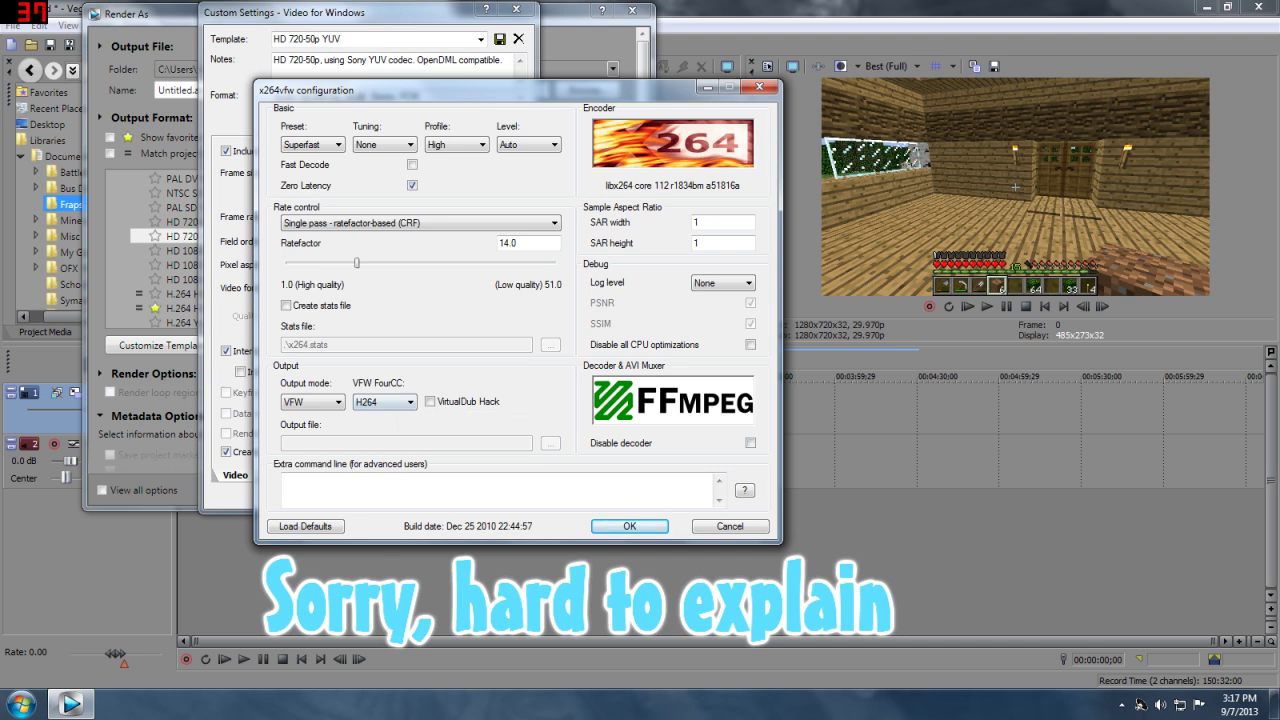
# Set the VFW FourCC to x264 and accept the x264vfw codec configuration
pyautogui.click(384, 401)
pyautogui.click(366, 447)
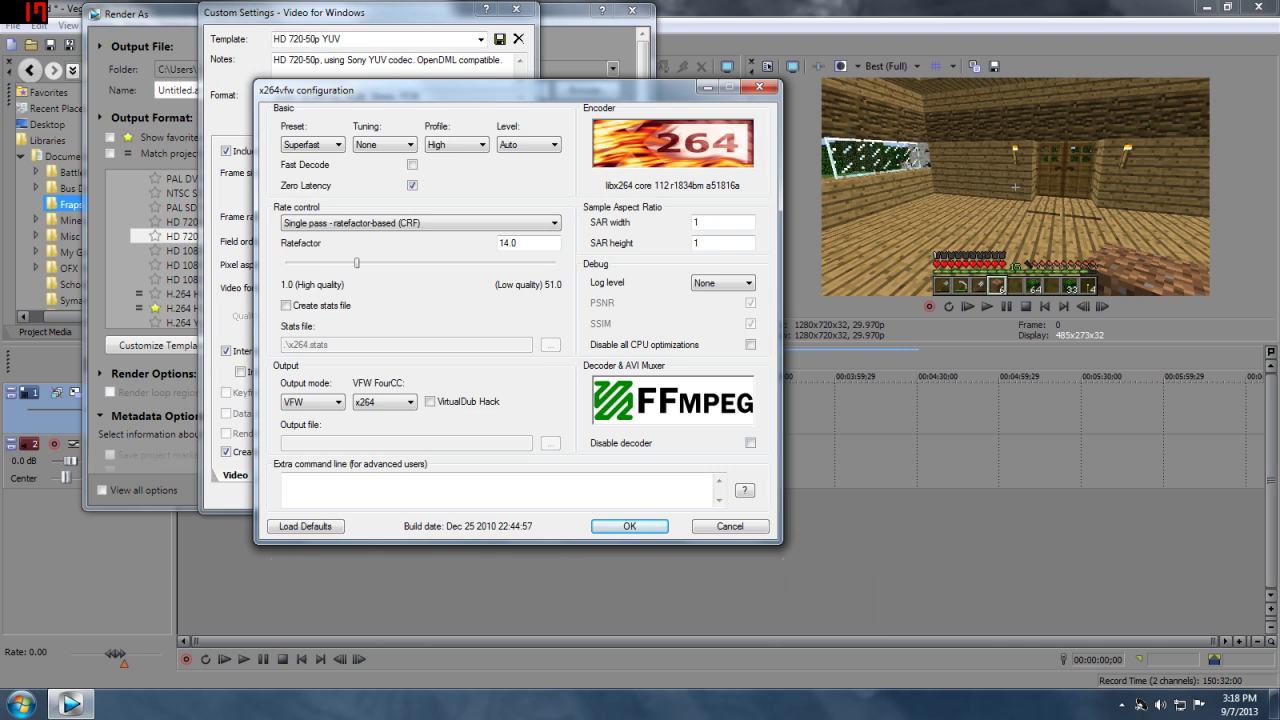
pyautogui.click(388, 402)
pyautogui.click(386, 416)
pyautogui.click(384, 401)
pyautogui.click(384, 419)
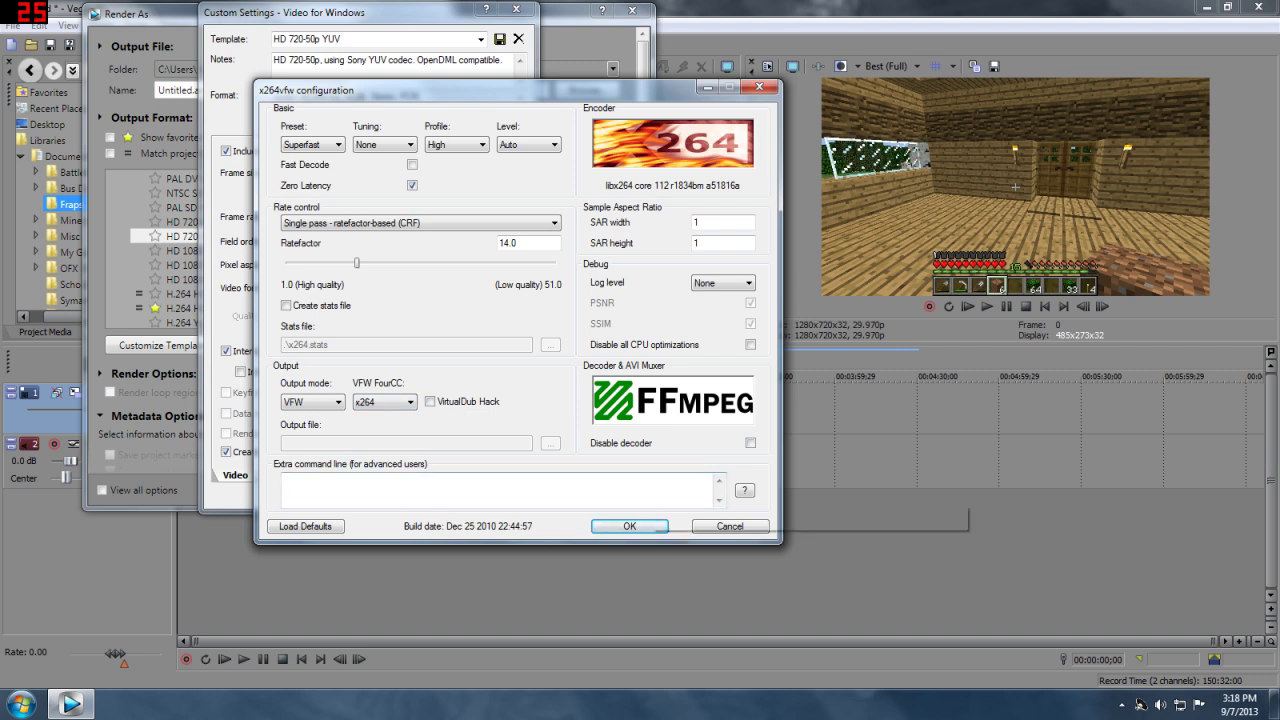
pyautogui.press('Return')
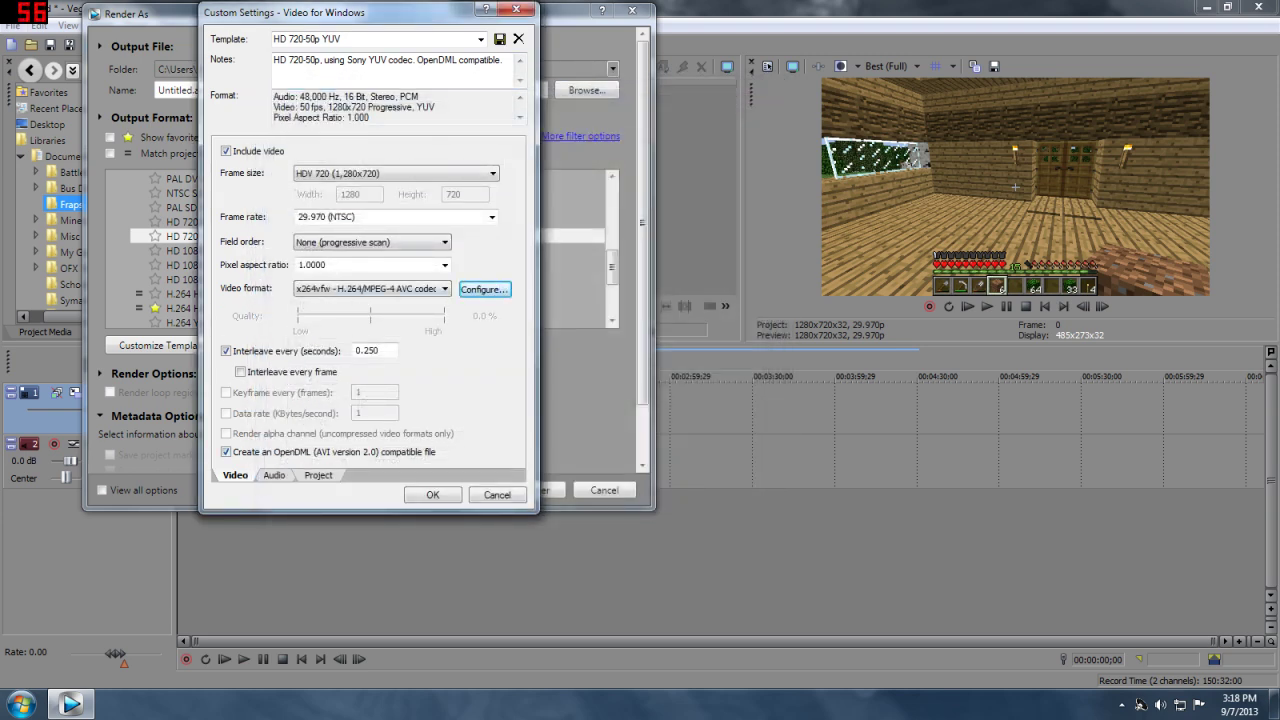
# Check the template's audio settings, then set the video rendering quality to Best and accept the custom settings
pyautogui.hotkey('ctrl', 'Tab')
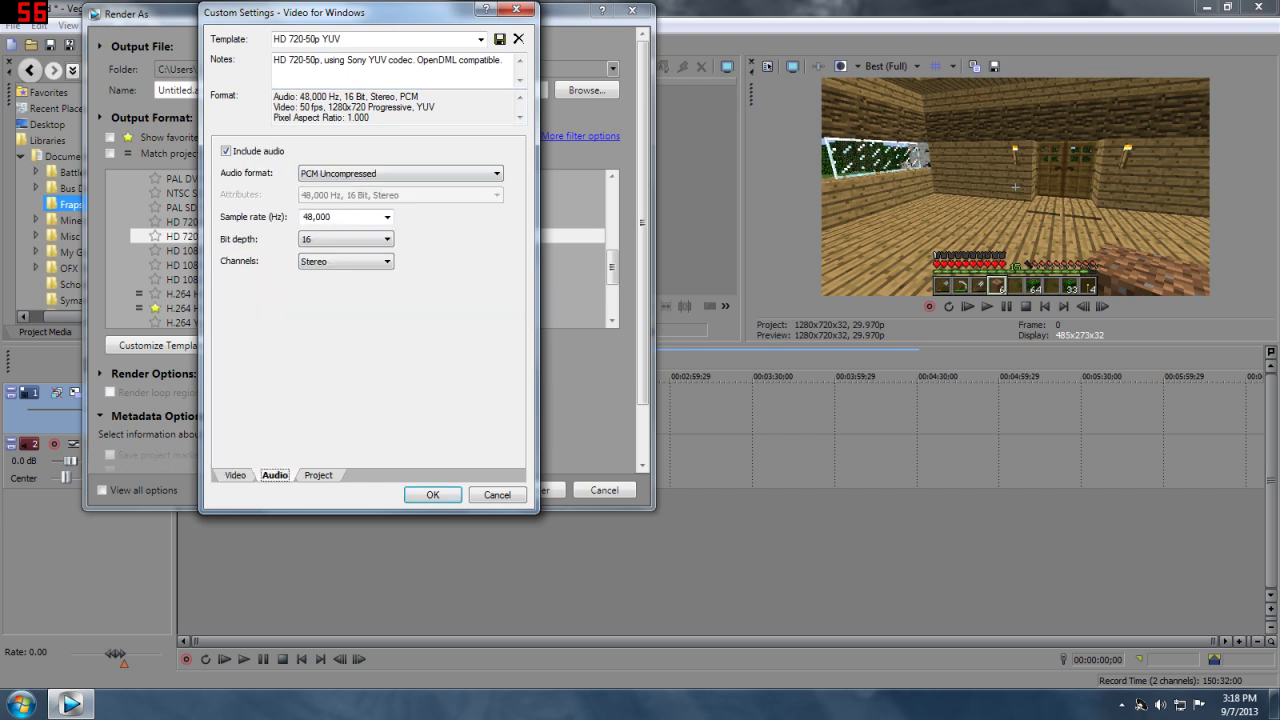
pyautogui.hotkey('ctrl', 'Tab')
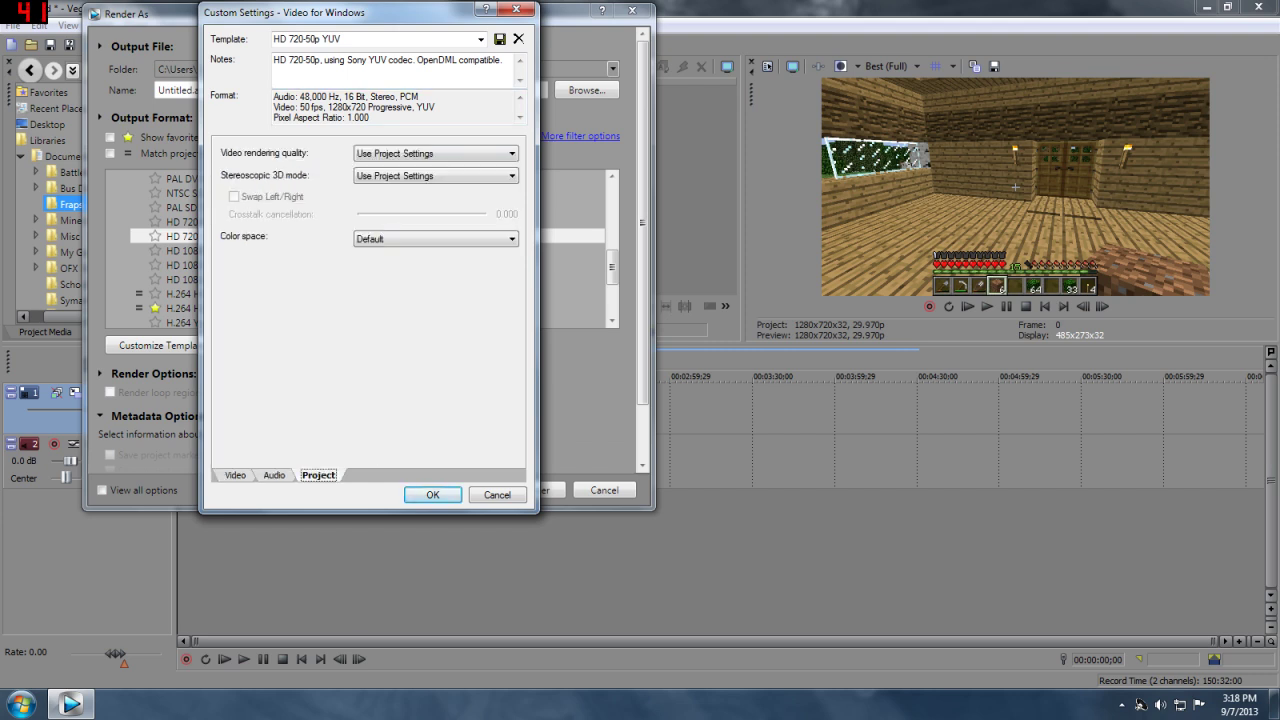
pyautogui.hotkey('ctrl', 'shift', 'Tab')
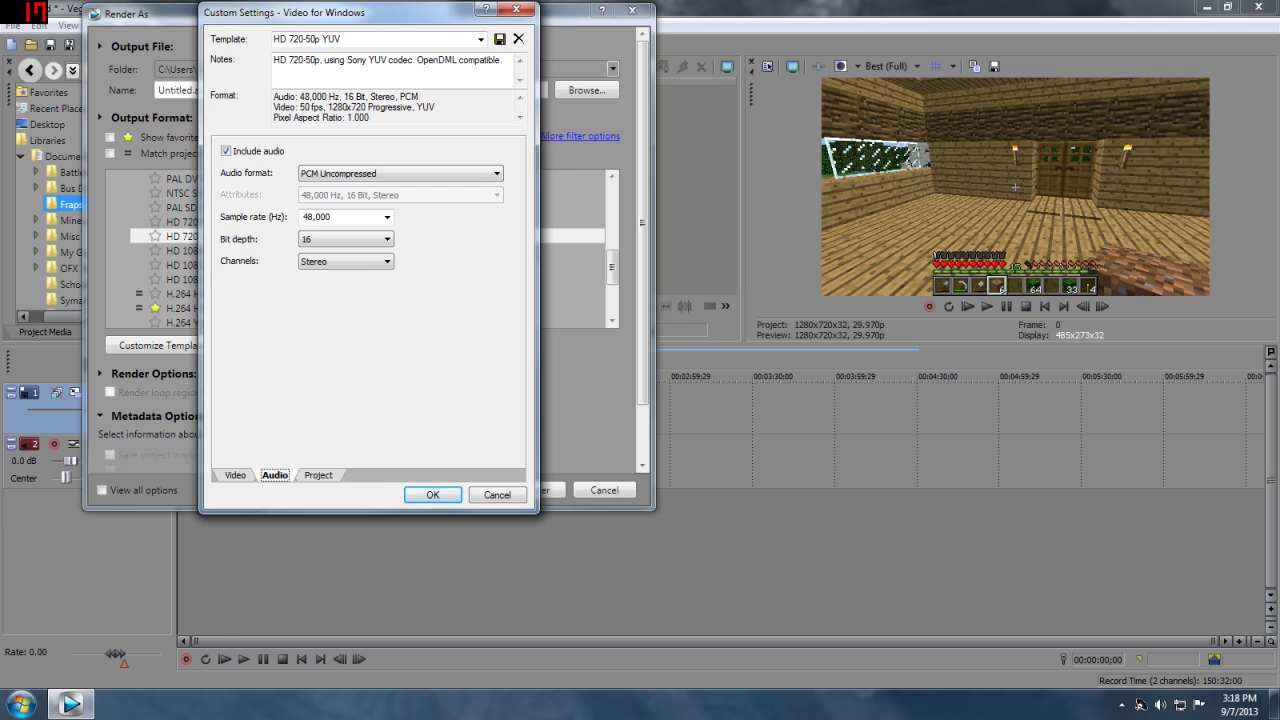
pyautogui.hotkey('ctrl', 'Tab')
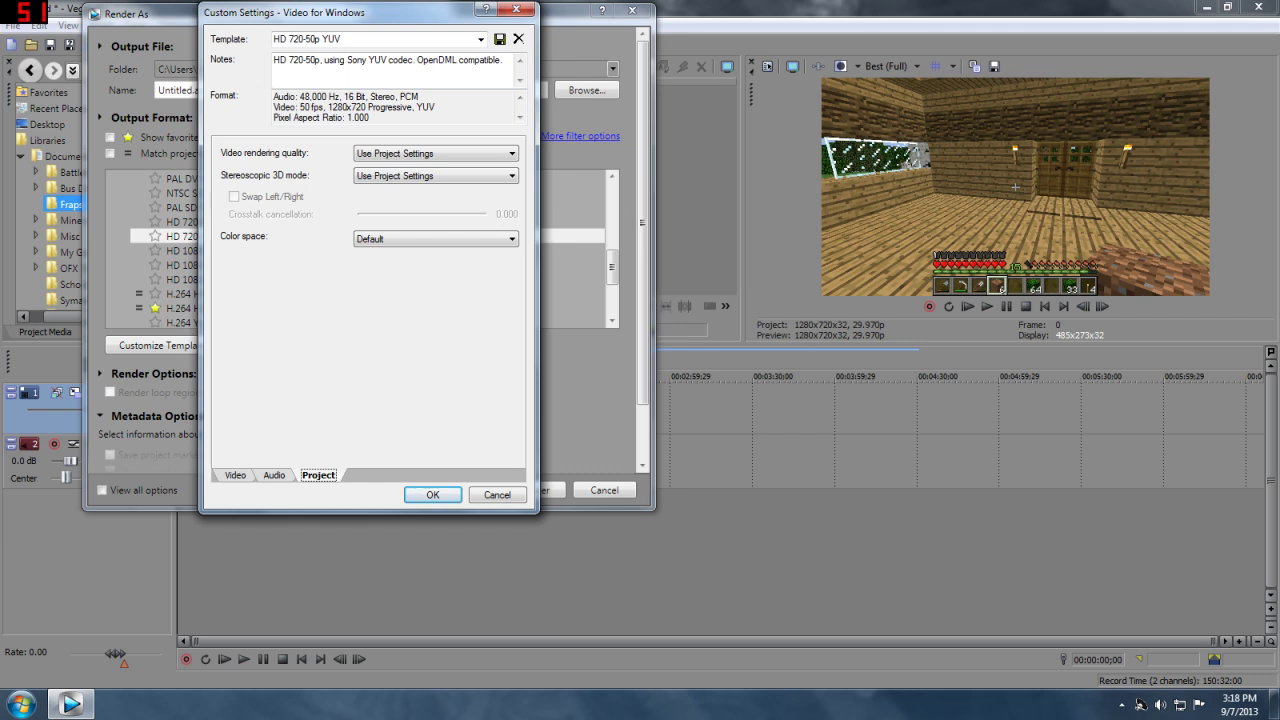
pyautogui.click(435, 153)
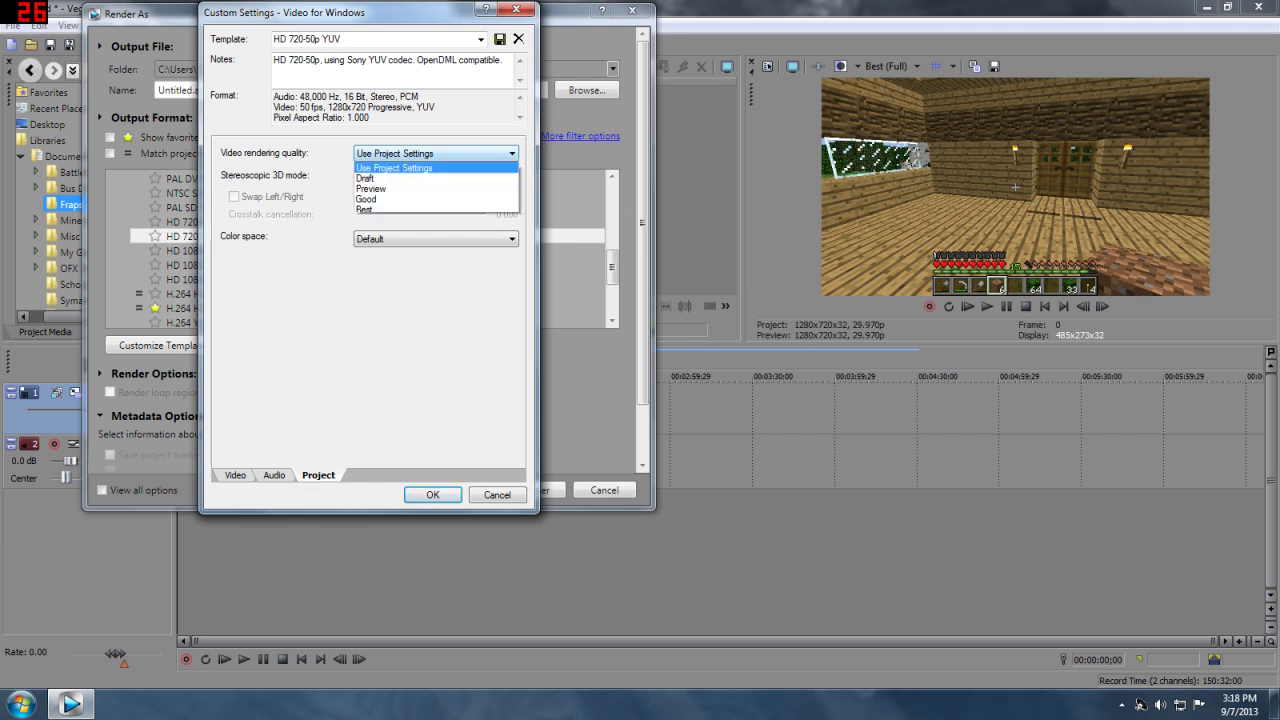
pyautogui.click(435, 210)
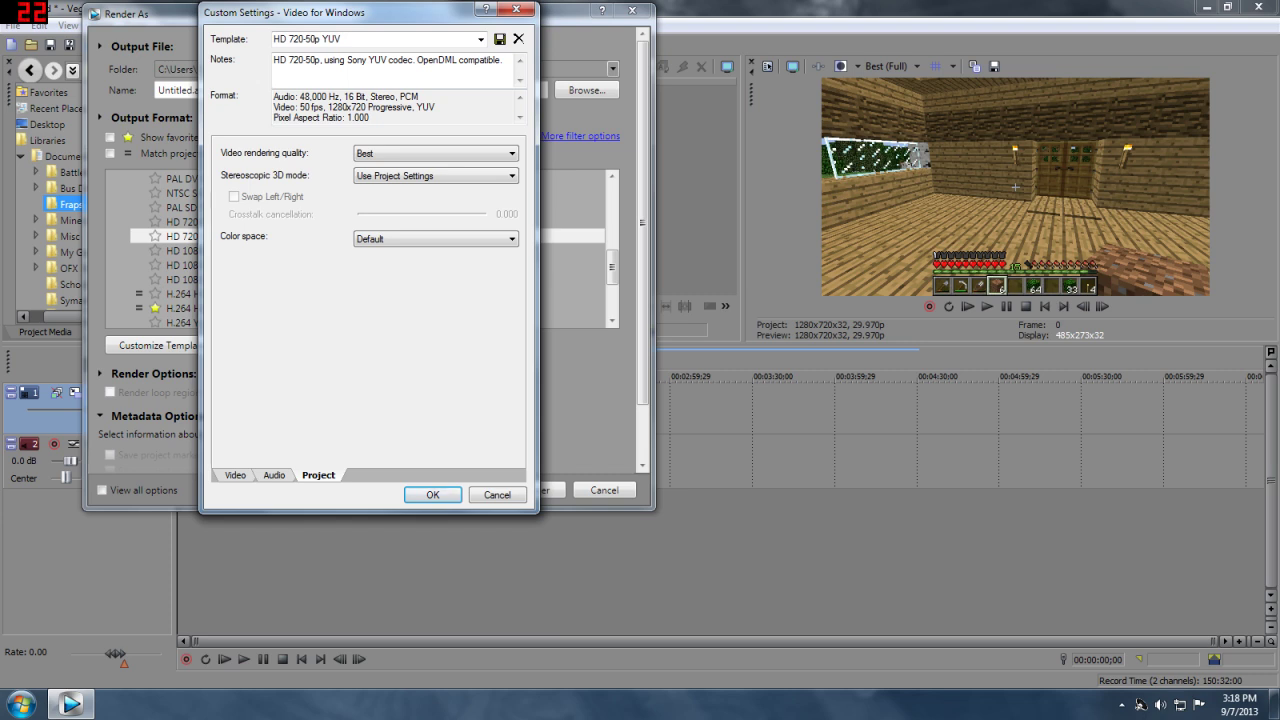
pyautogui.press('Return')
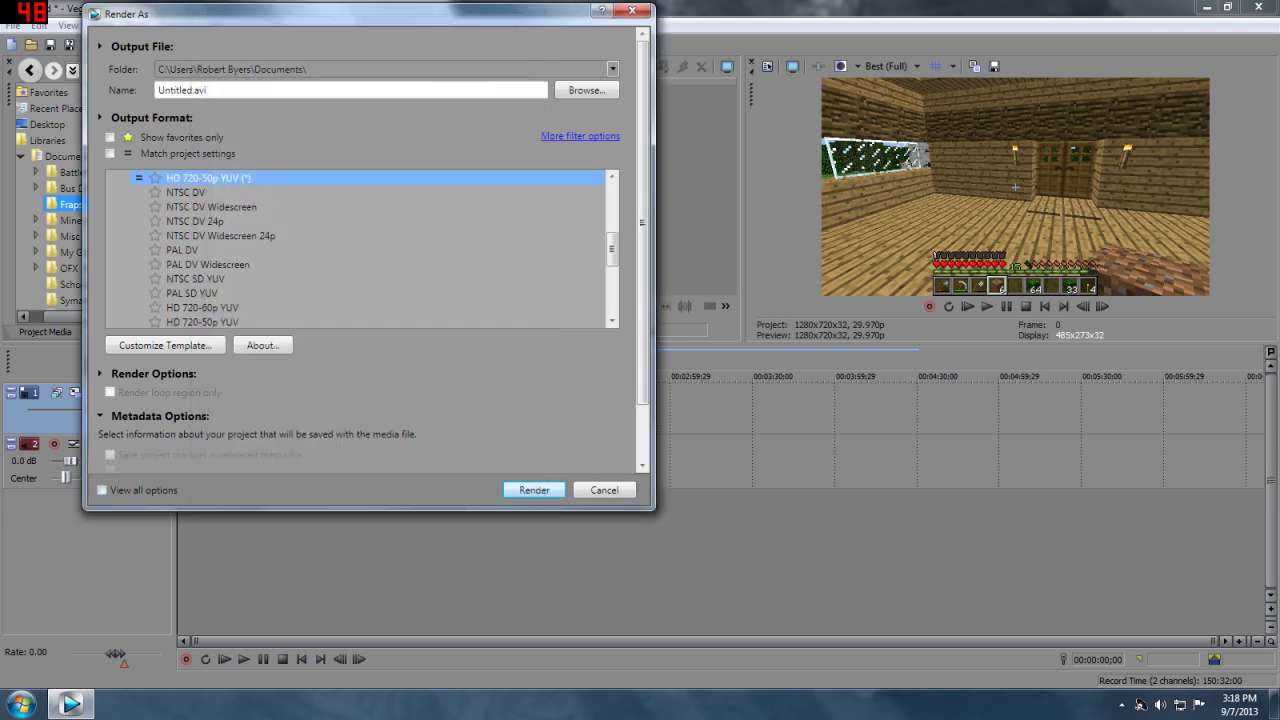
# Mark the modified HD 720-50p YUV template as a favorite and save it under the name "Youtube HD H.264"
pyautogui.click(155, 177)
pyautogui.click(165, 345)
pyautogui.click(352, 39)
pyautogui.moveTo(282, 39); pyautogui.dragTo(273, 39)
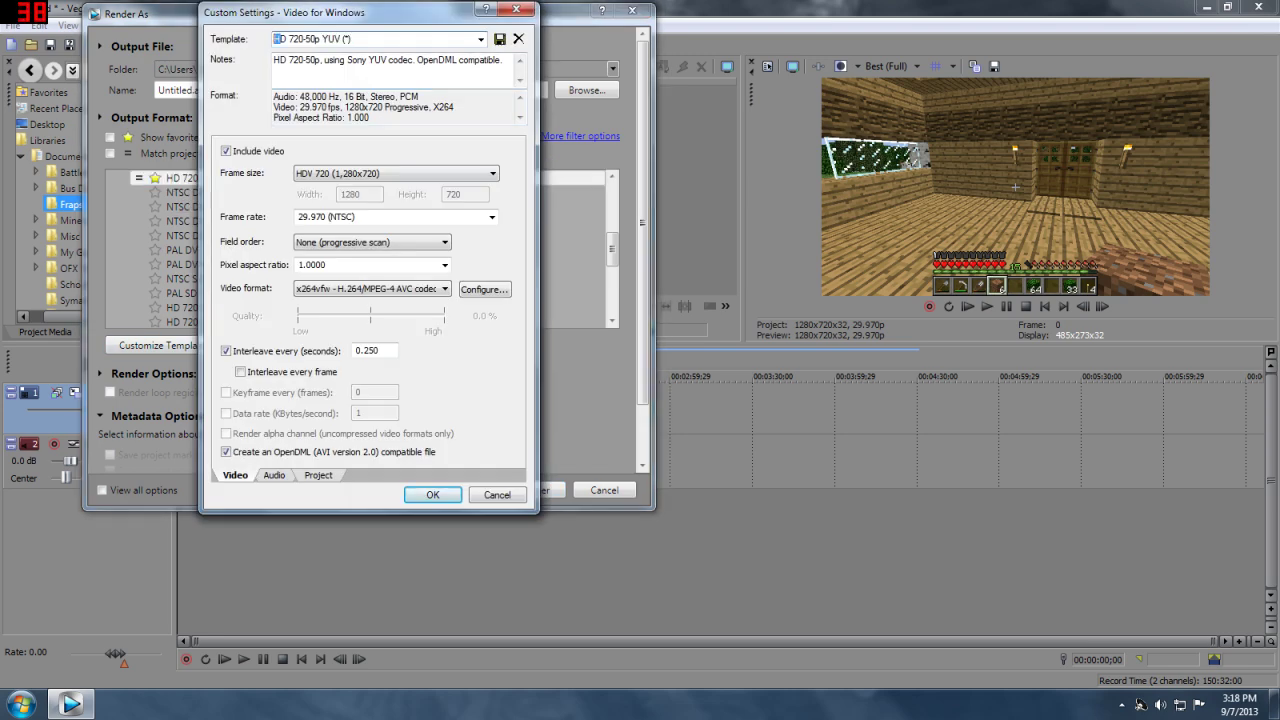
pyautogui.hotkey('shift', 'End')
pyautogui.press('BackSpace')
pyautogui.write('Youtube HD ')
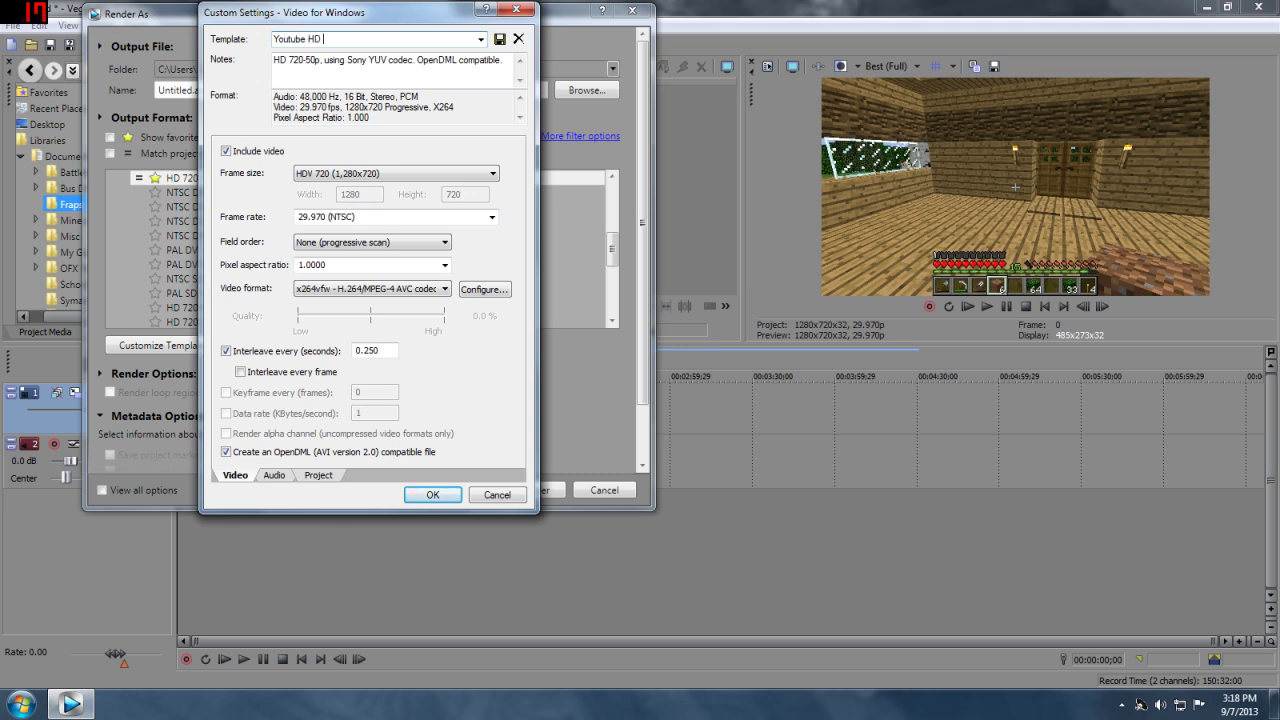
pyautogui.write('H.264')
pyautogui.click(499, 39)
pyautogui.press('Return')
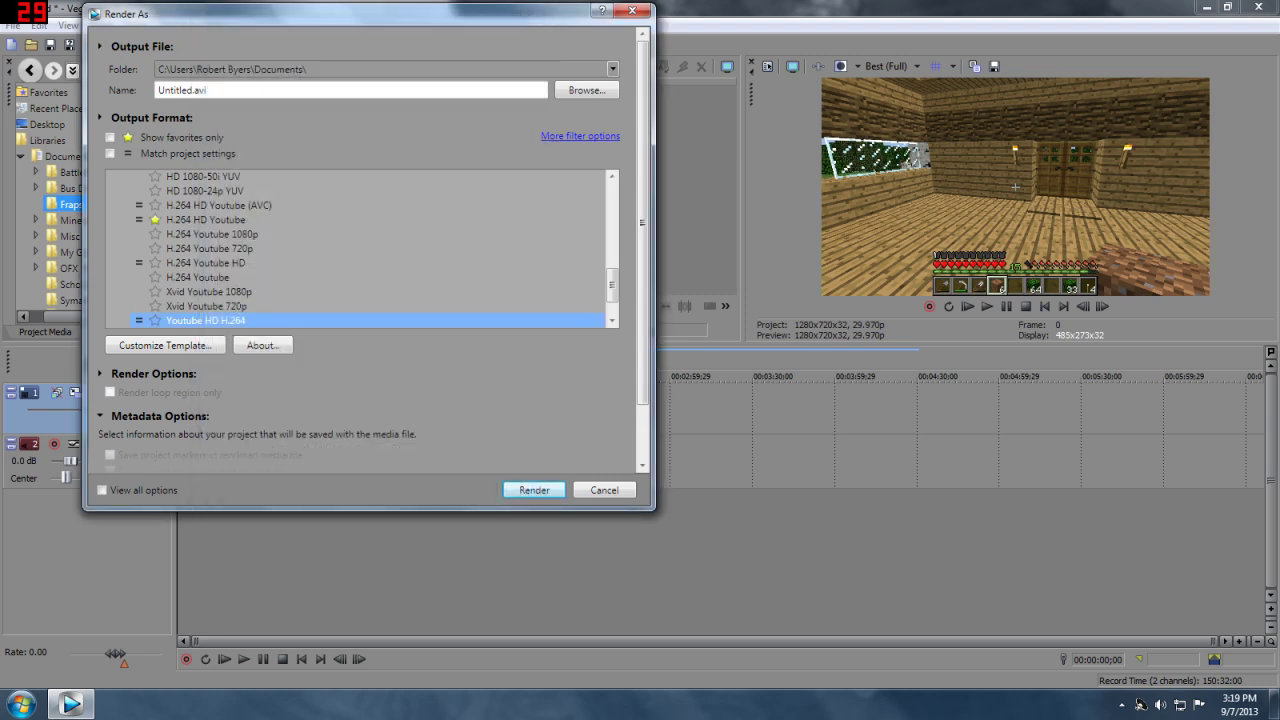
# Mark the Youtube HD H.264 template as a favorite and limit the output format list to favorites
pyautogui.click(155, 320)
pyautogui.click(110, 137)
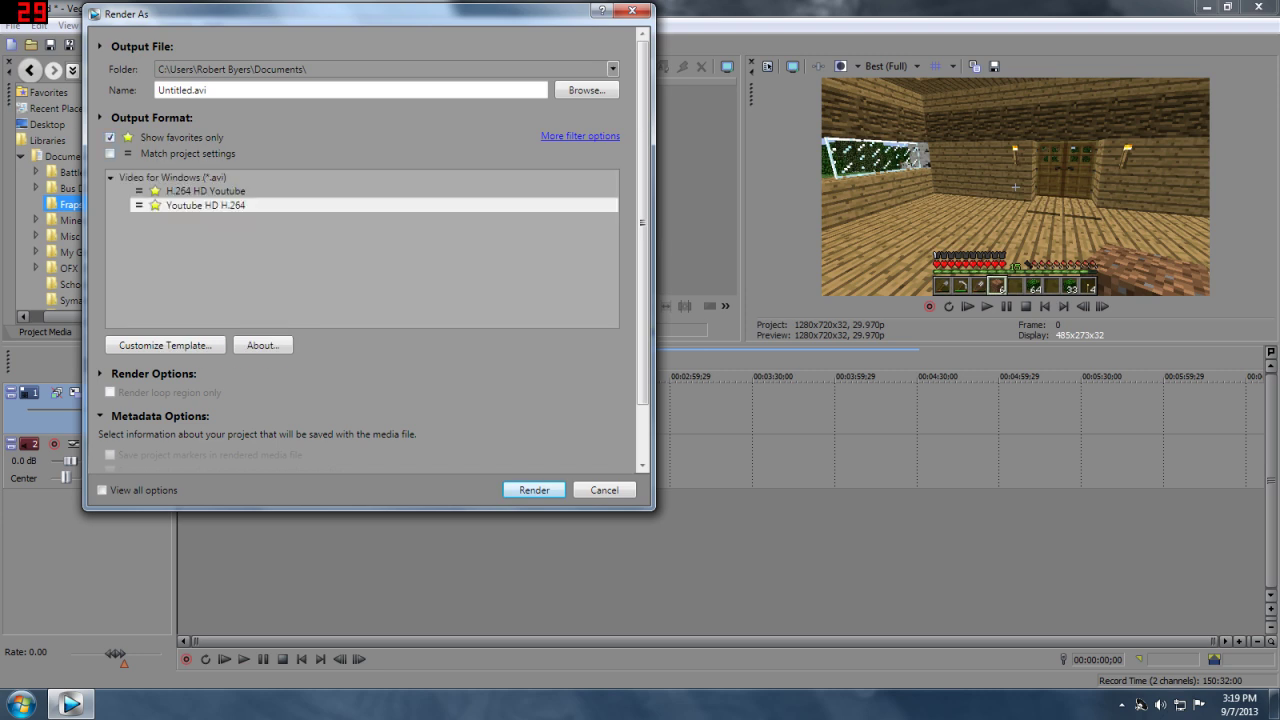
# Start rendering the project to Untitled.avi with the Youtube HD H.264 template
pyautogui.click(205, 191)
pyautogui.click(205, 205)
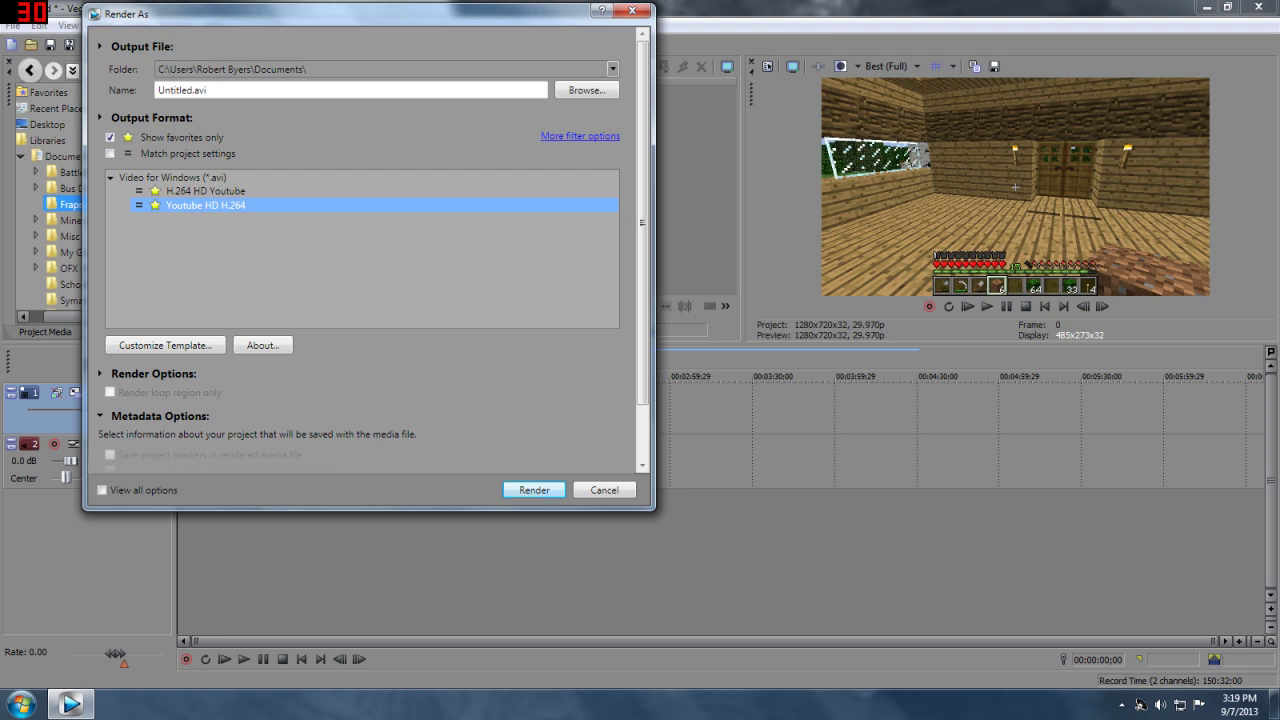
pyautogui.press('Return')
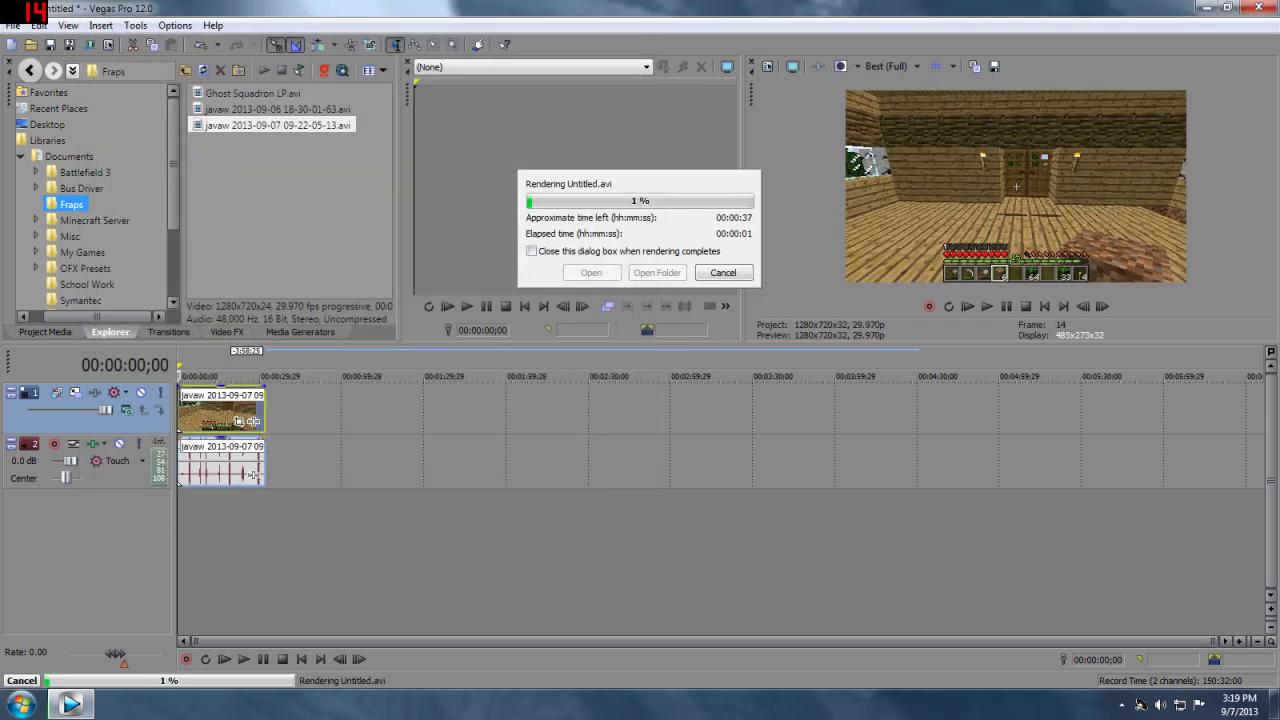